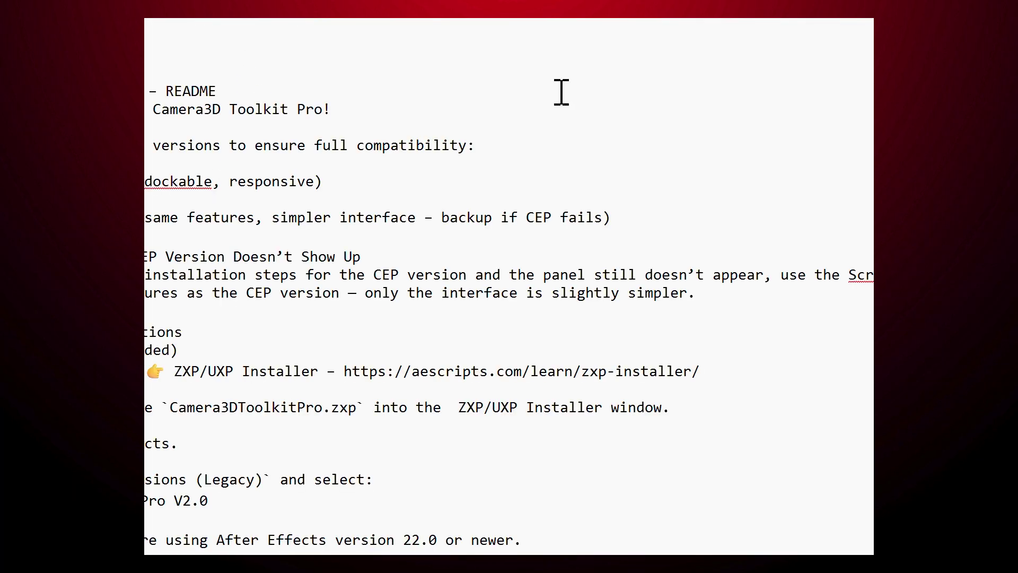
# Look through the README's compatibility notes and installation instructions for Camera3D Toolkit Pro.
pyautogui.scroll(-7, 396, 150)
pyautogui.scroll(7, 396, 150)
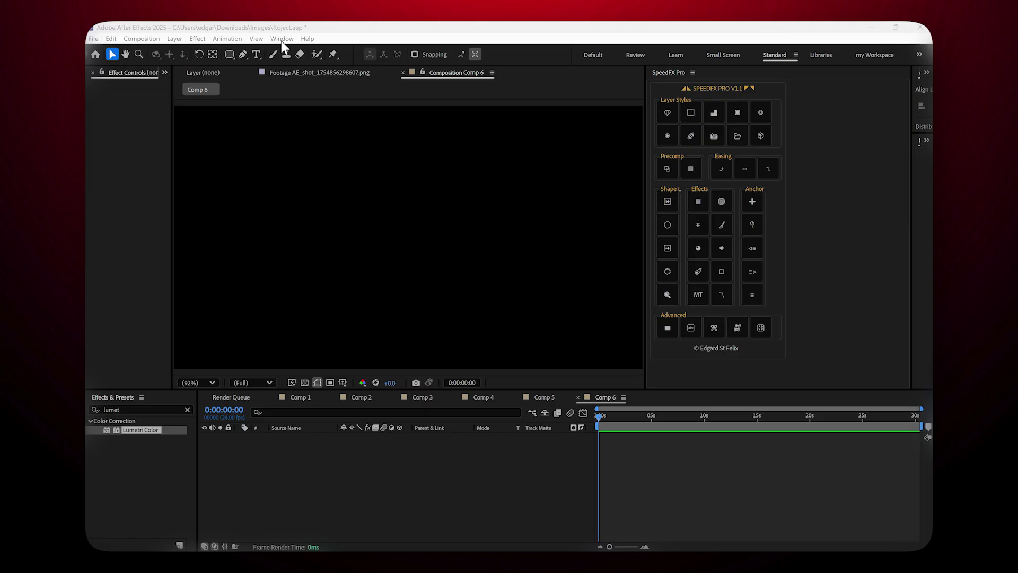
# Open the Camera3D Toolkit Pro V2.0 extension in After Effects.
pyautogui.click(280, 40)
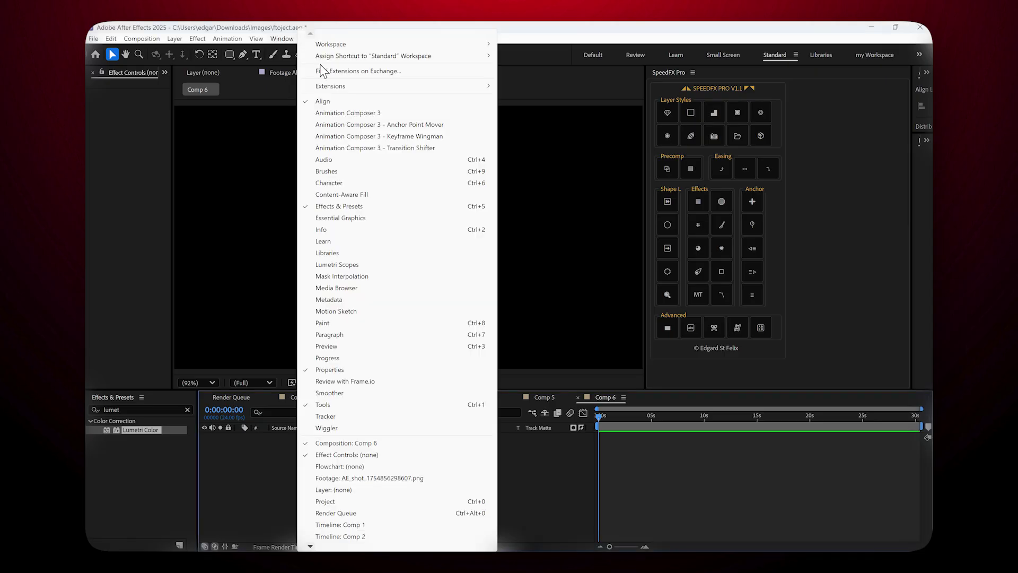
pyautogui.moveTo(362, 87)
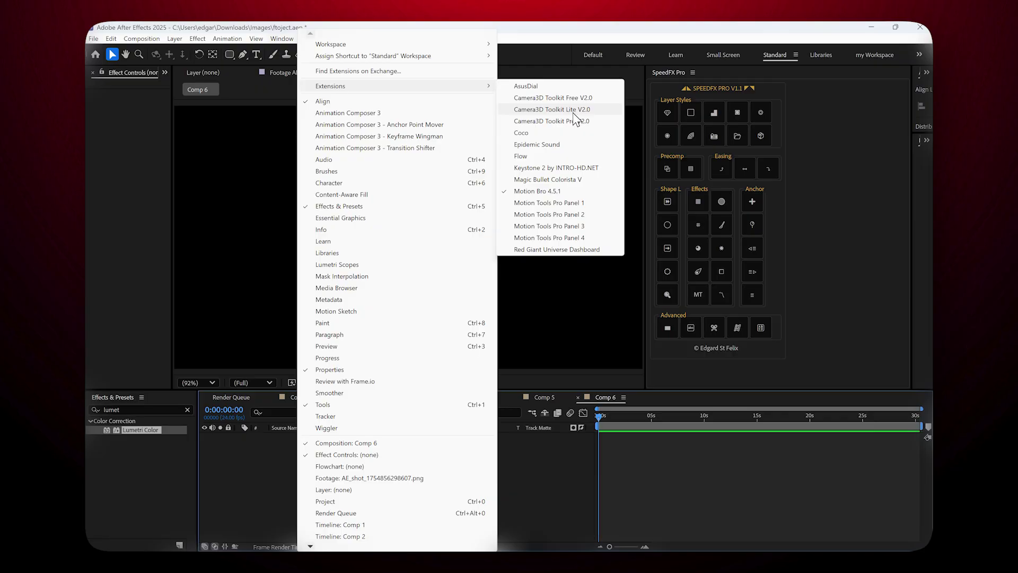
pyautogui.click(584, 127)
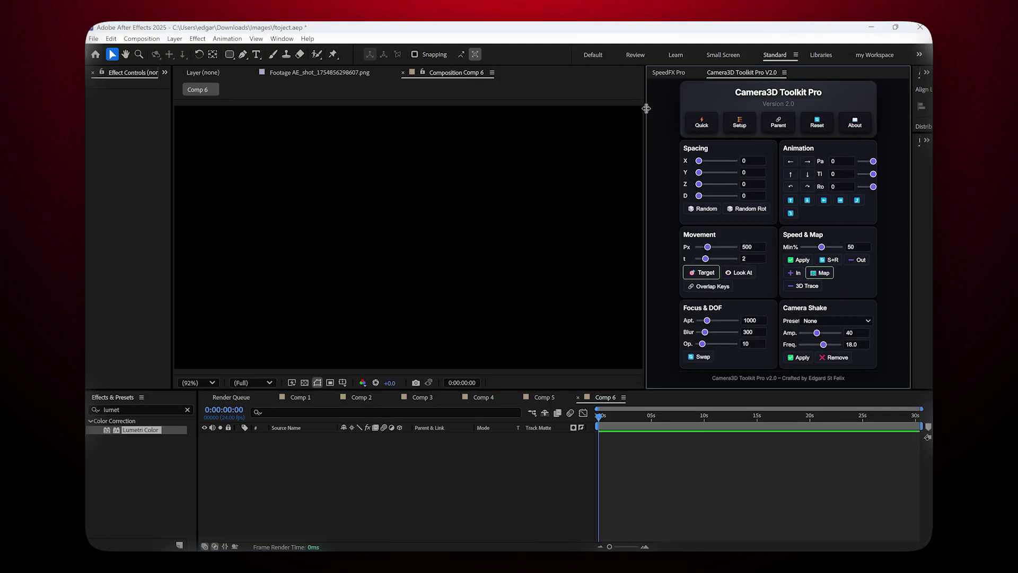
# Make the Camera3D Toolkit Pro panel narrower and adjust its height so that all its sections fit.
pyautogui.moveTo(646, 109); pyautogui.dragTo(673, 125)
pyautogui.moveTo(757, 388); pyautogui.dragTo(747, 302)
pyautogui.scroll(-2, 812, 218)
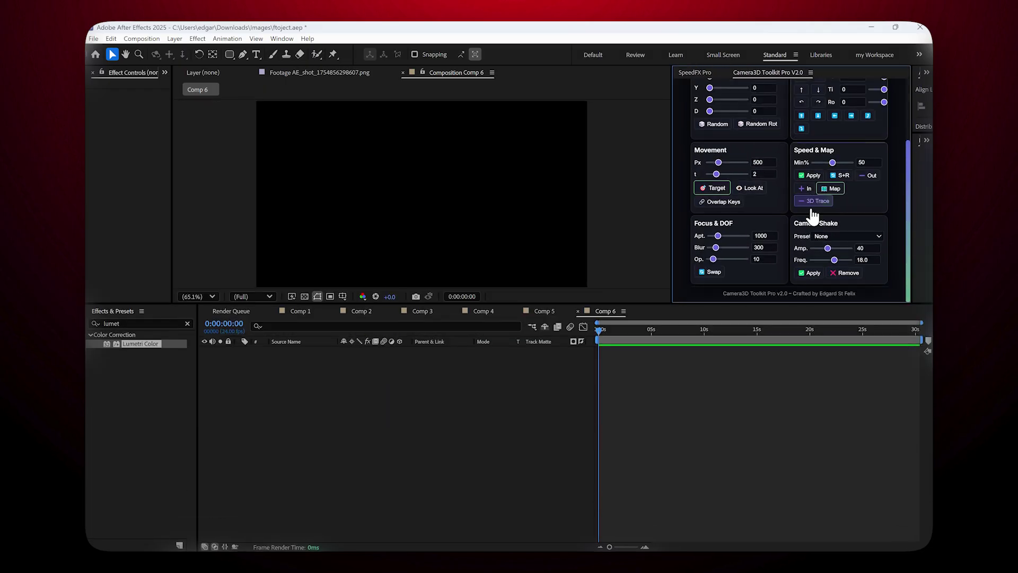
pyautogui.scroll(2, 813, 211)
pyautogui.scroll(-2, 816, 206)
pyautogui.scroll(2, 814, 204)
pyautogui.scroll(-2, 803, 207)
pyautogui.moveTo(677, 303); pyautogui.dragTo(683, 366)
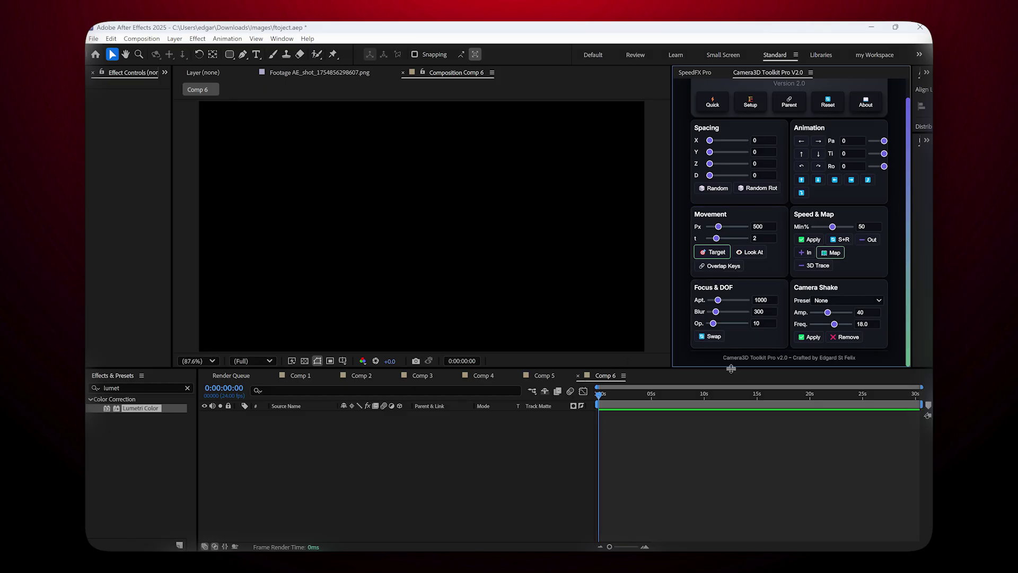
pyautogui.moveTo(728, 370)
pyautogui.mouseDown()
pyautogui.moveTo(736, 387)
pyautogui.moveTo(726, 374)
pyautogui.mouseUp()
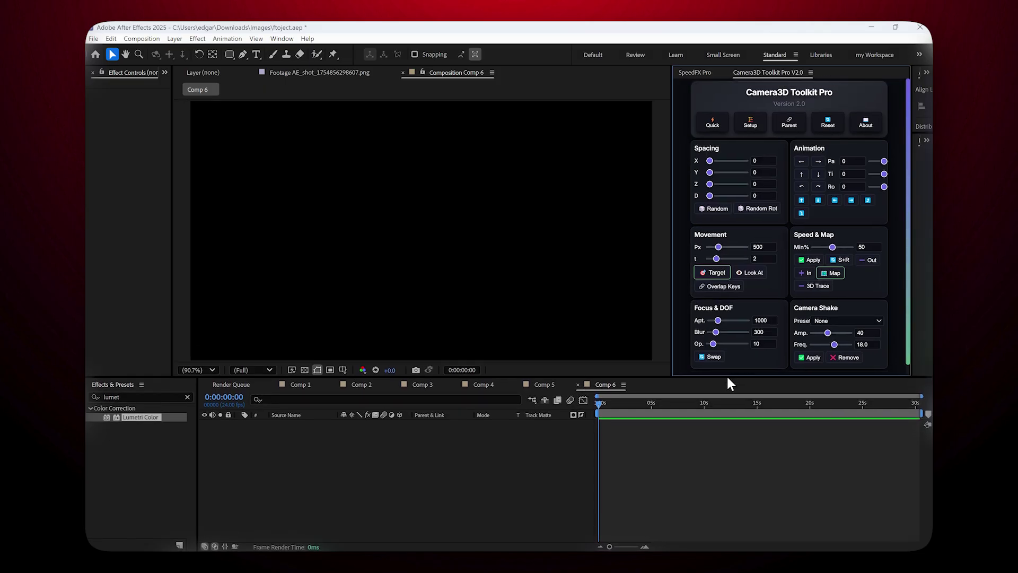
# Add a text layer reading "Text 1" to Comp 6.
pyautogui.click(255, 54)
pyautogui.click(319, 215)
pyautogui.write('Text 1')
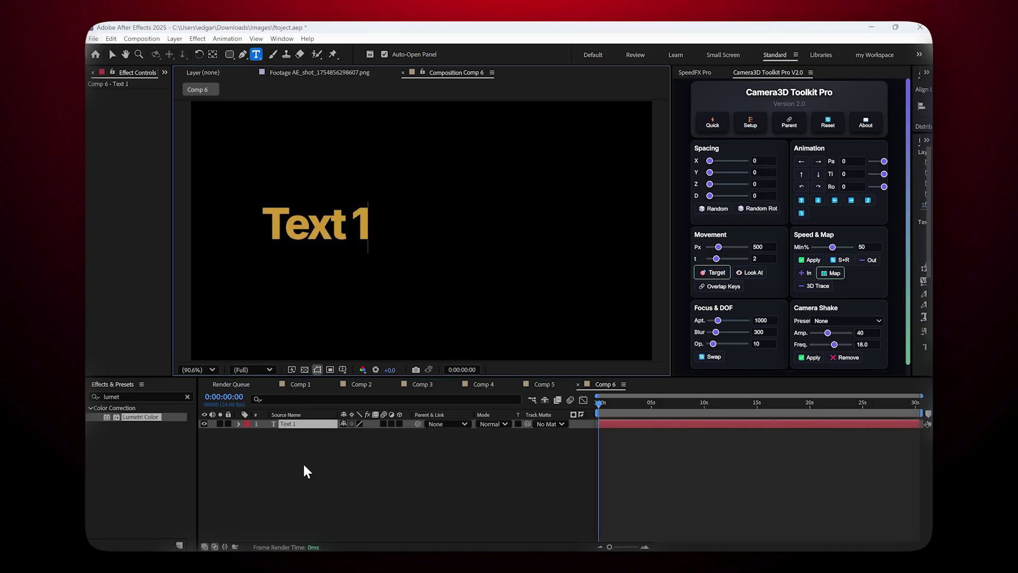
pyautogui.press('Escape')
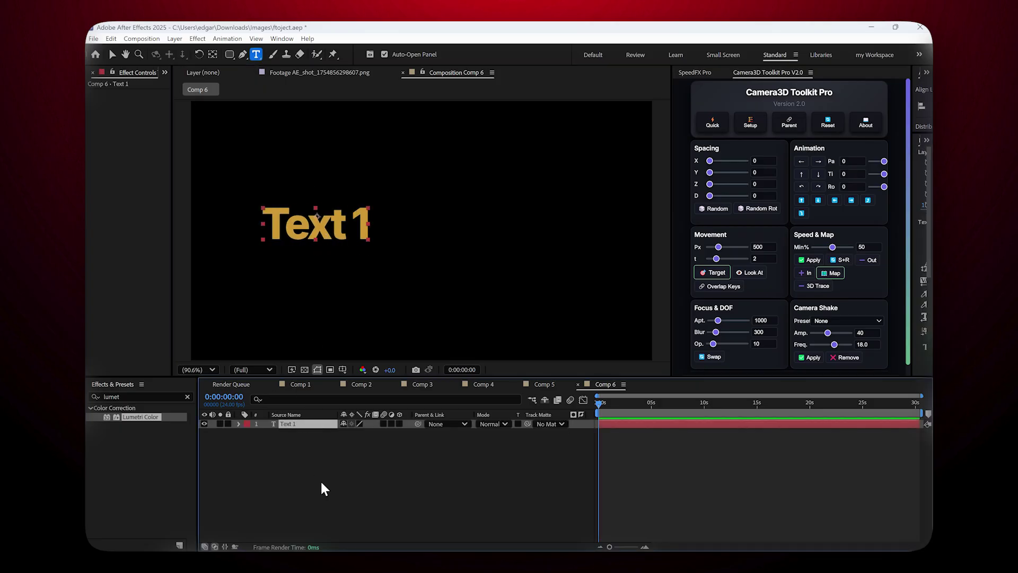
# Duplicate the Text 1 layer four times and spread the five texts across the frame.
pyautogui.hotkey('ctrl', 'd')
pyautogui.hotkey('ctrl', 'd')
pyautogui.hotkey('ctrl', 'd')
pyautogui.hotkey('ctrl', 'd')
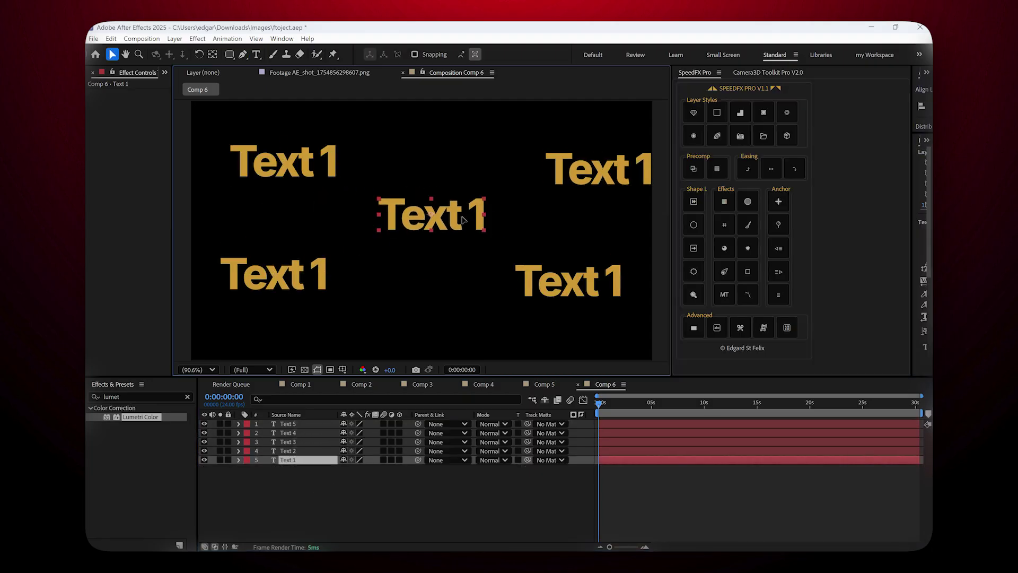
pyautogui.moveTo(599, 167); pyautogui.dragTo(587, 163)
# Create a complete 3D camera rig with the toolkit's Quick function.
pyautogui.click(739, 73)
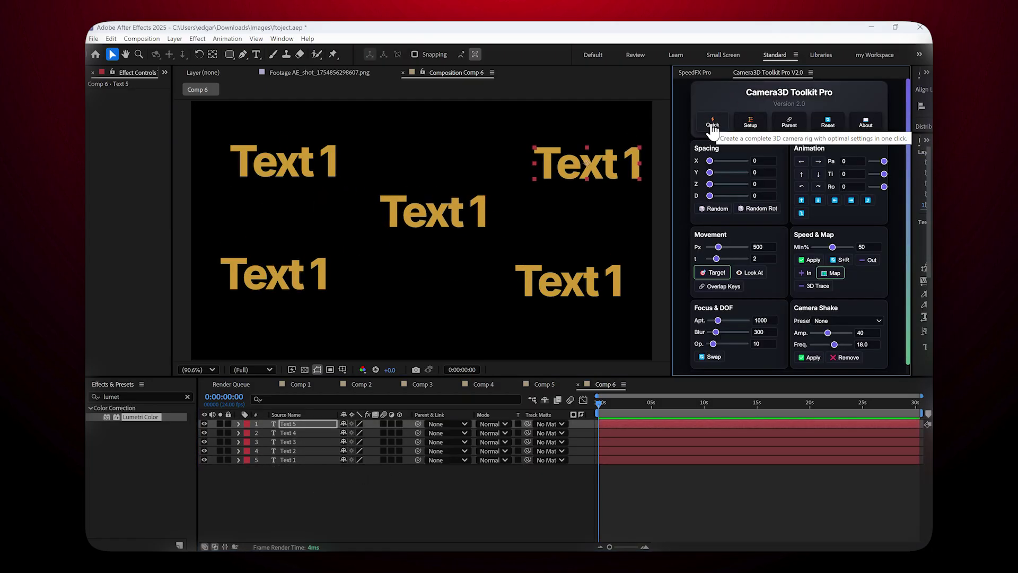
pyautogui.click(713, 127)
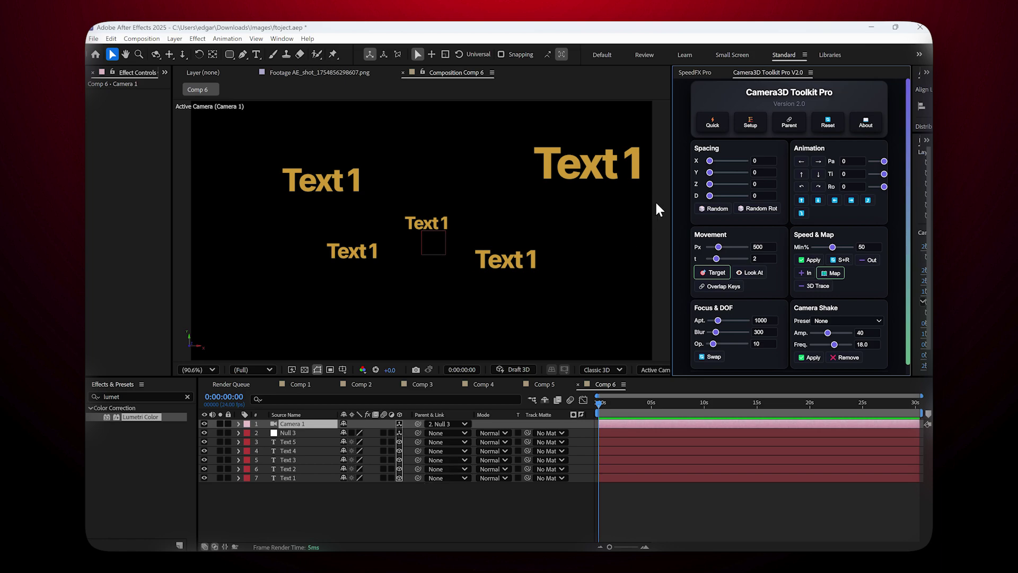
pyautogui.rightClick(424, 494)
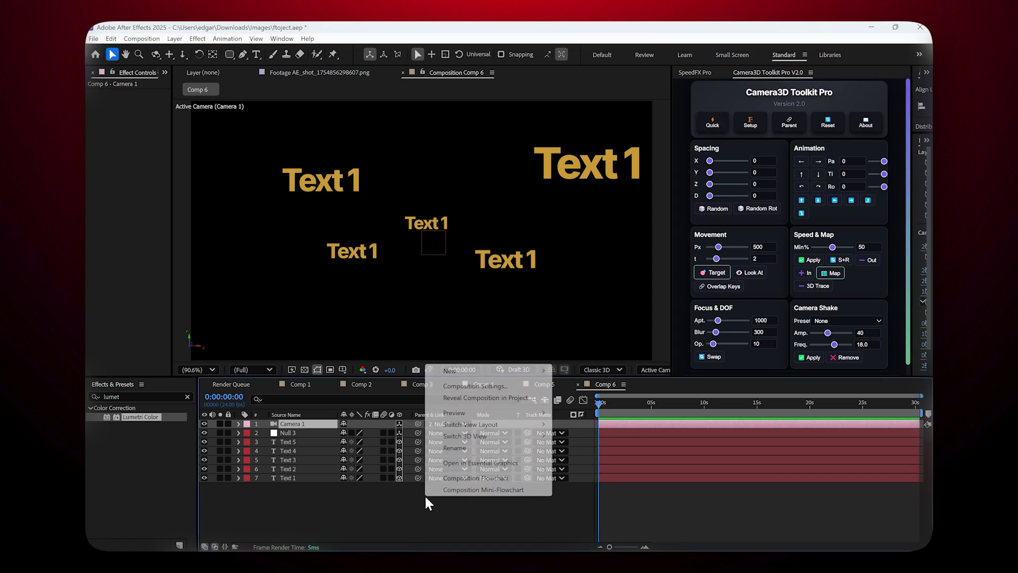
pyautogui.moveTo(473, 373)
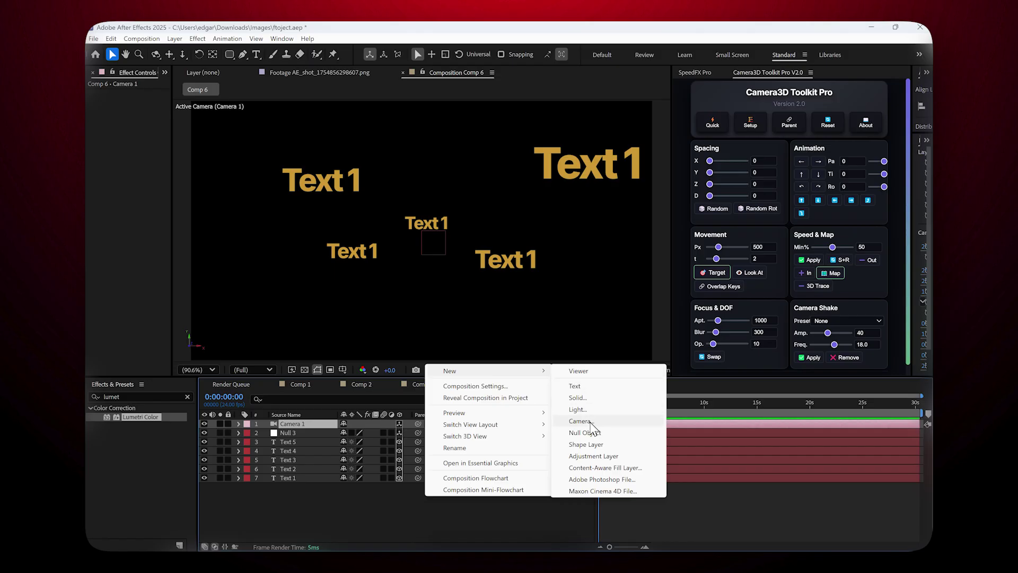
pyautogui.click(374, 514)
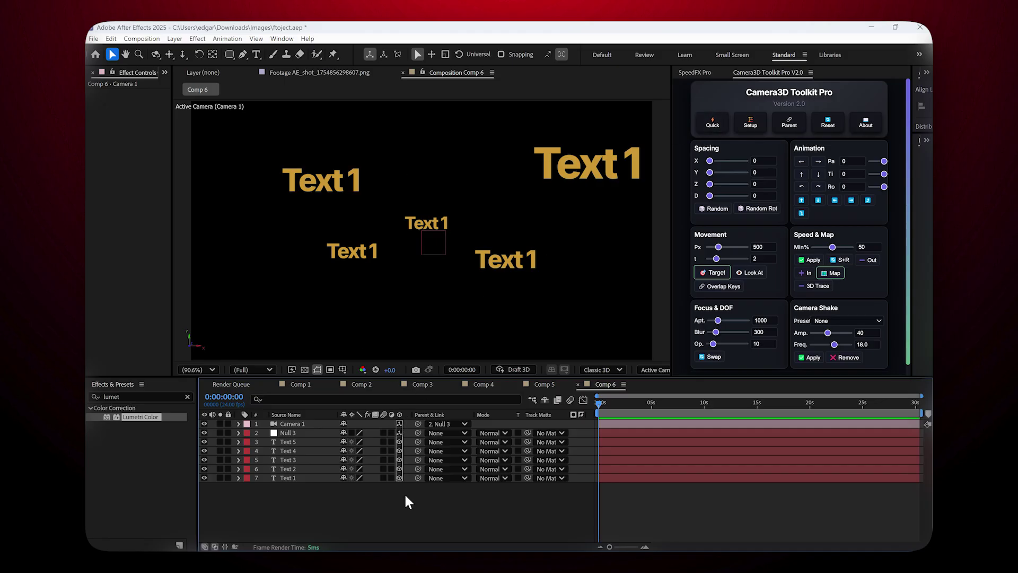
# Run the toolkit's complete reset including camera and null deletion, and turn off 3D for the five text layers.
pyautogui.click(828, 123)
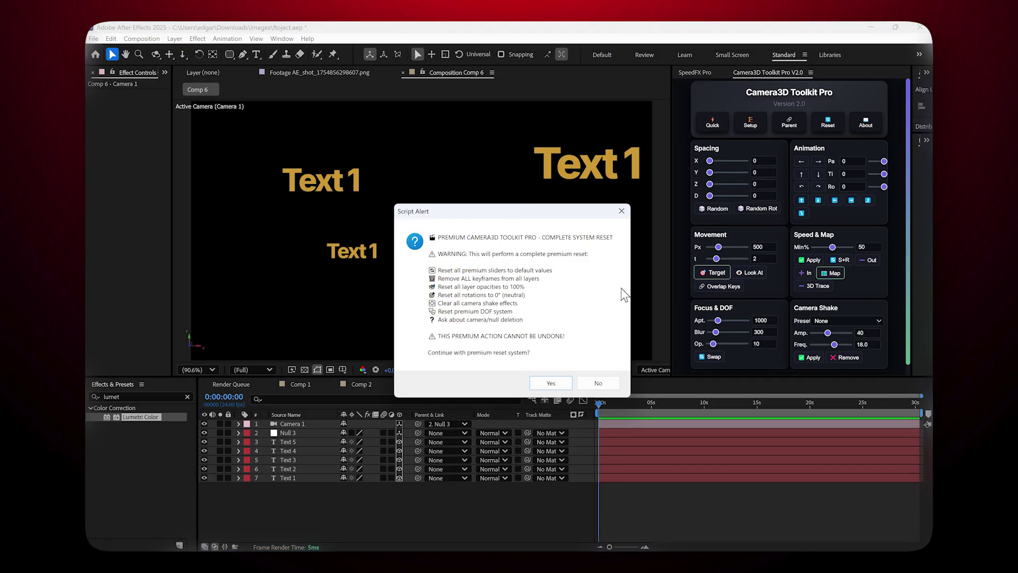
pyautogui.click(551, 383)
pyautogui.click(536, 369)
pyautogui.moveTo(329, 483); pyautogui.dragTo(323, 399)
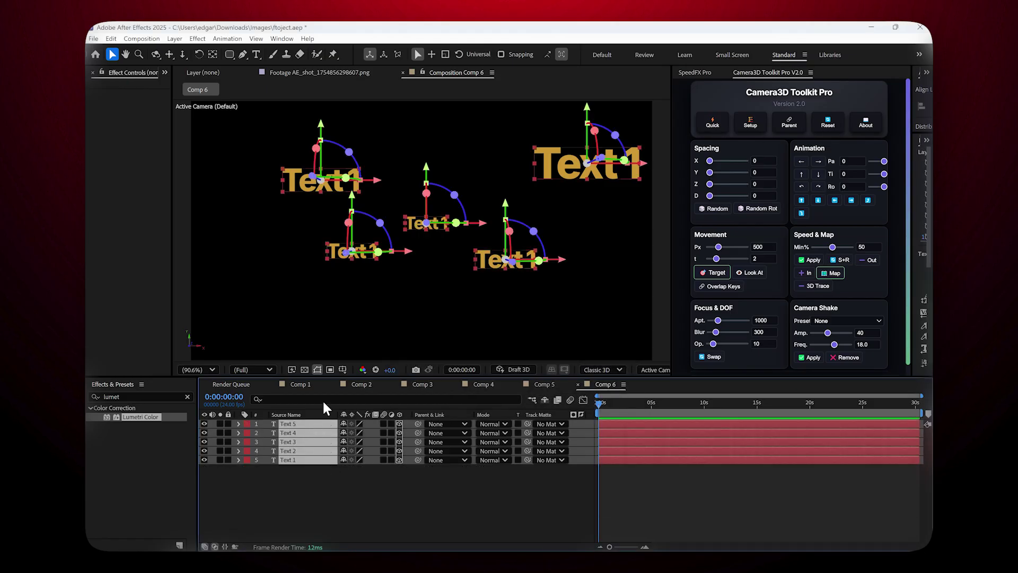
pyautogui.click(399, 424)
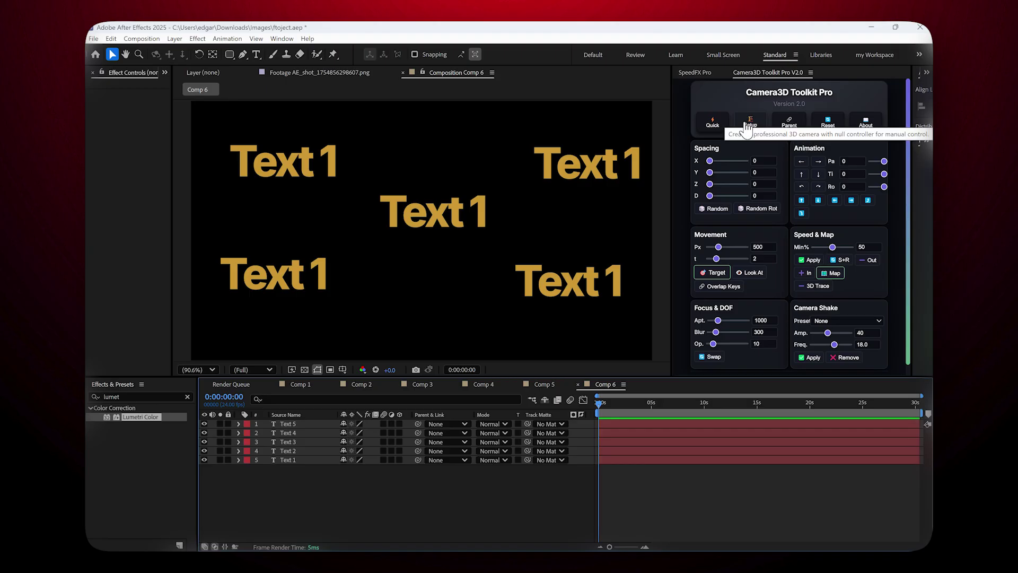
# Set up a 3D camera with a null controller for the five text layers and parent the camera to the null.
pyautogui.moveTo(303, 480); pyautogui.dragTo(298, 416)
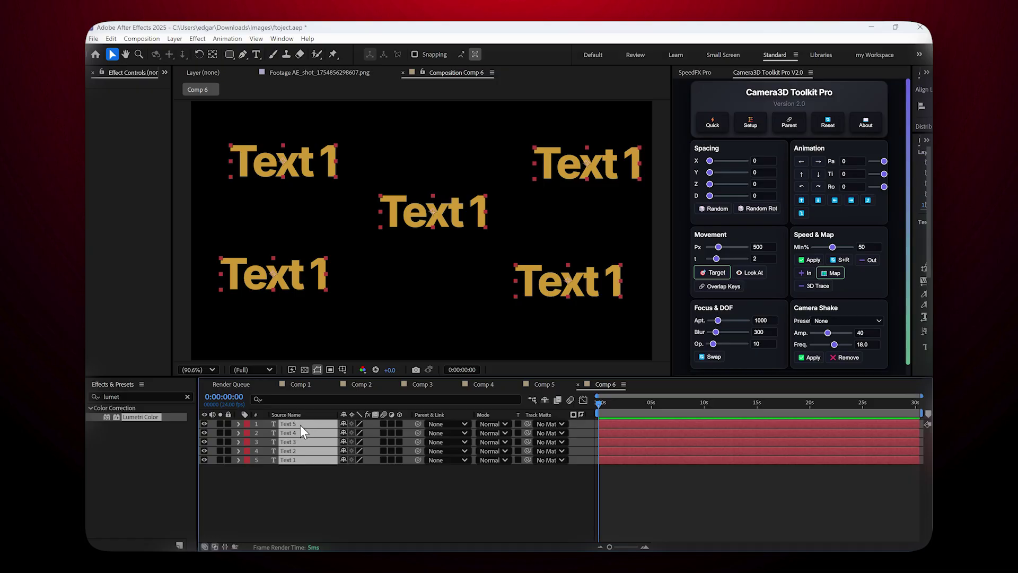
pyautogui.click(751, 127)
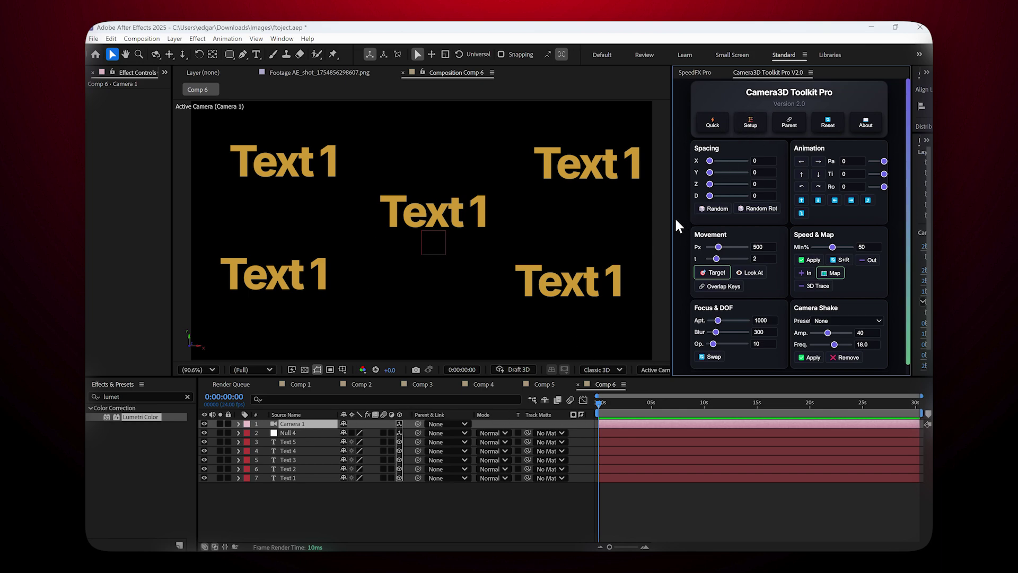
pyautogui.click(789, 123)
pyautogui.press('Return')
pyautogui.click(360, 508)
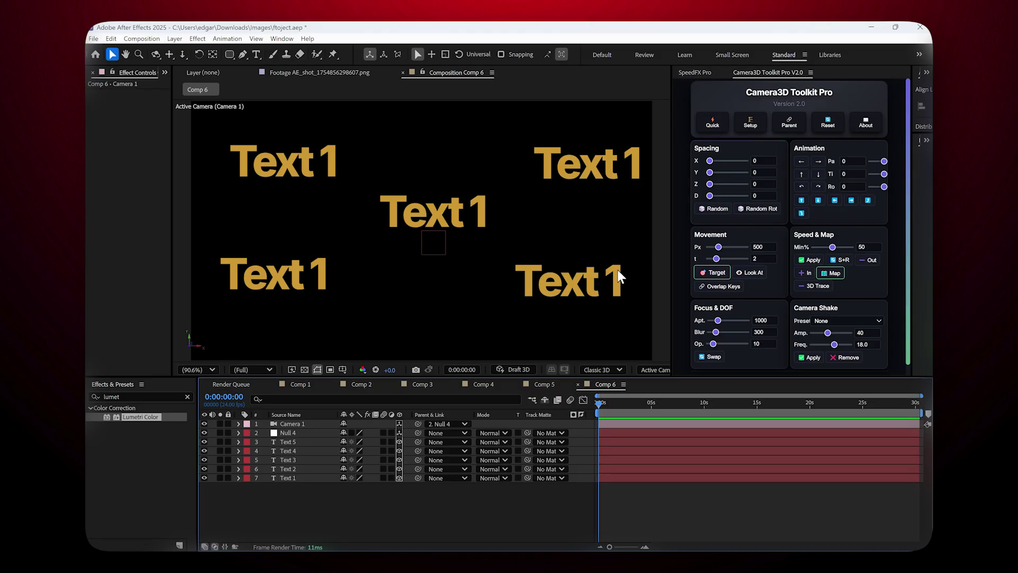
# Try moving the Text 5 layer to a Z position of 263 in its transform properties, and undo the change.
pyautogui.moveTo(316, 499); pyautogui.dragTo(312, 443)
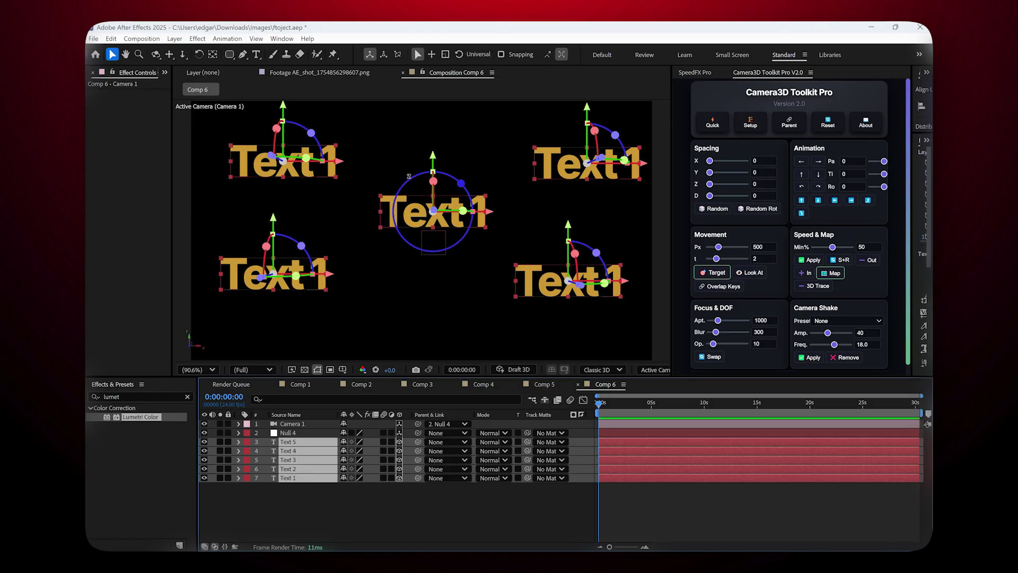
pyautogui.click(382, 494)
pyautogui.click(239, 441)
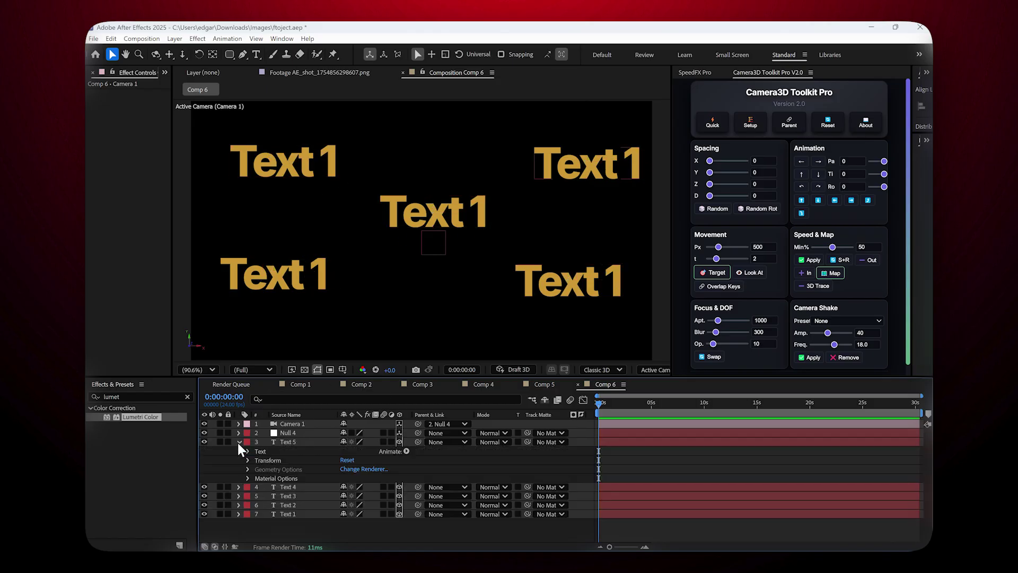
pyautogui.click(248, 461)
pyautogui.moveTo(381, 478); pyautogui.dragTo(504, 478)
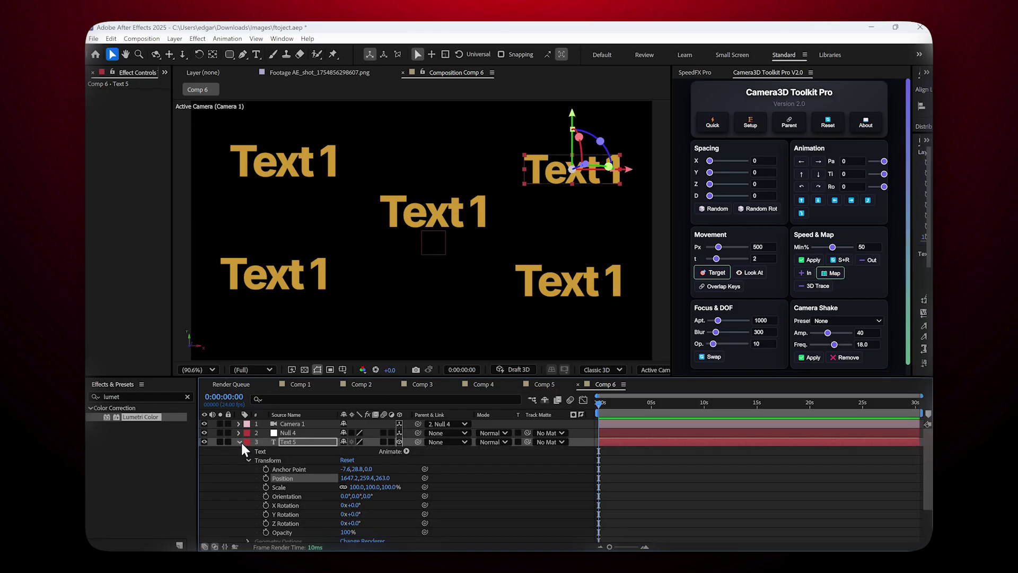
pyautogui.hotkey('ctrl', 'z')
pyautogui.click(239, 441)
# Try out the X, Y and Z spacing on all five text layers, using 53 for Y.
pyautogui.moveTo(331, 514); pyautogui.dragTo(313, 444)
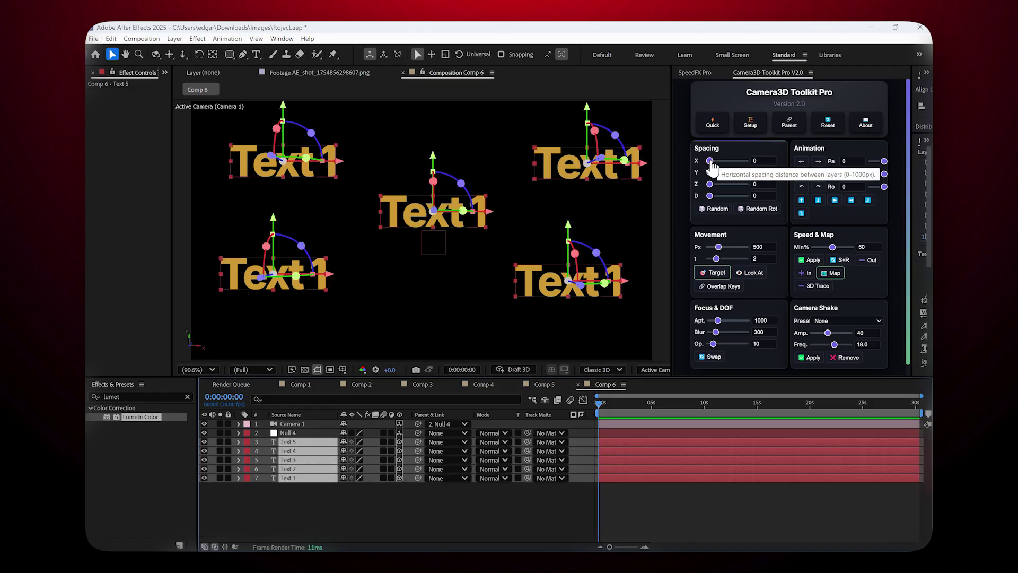
pyautogui.moveTo(710, 161)
pyautogui.mouseDown()
pyautogui.moveTo(699, 158)
pyautogui.moveTo(716, 161)
pyautogui.mouseUp()
pyautogui.moveTo(710, 173); pyautogui.dragTo(713, 172)
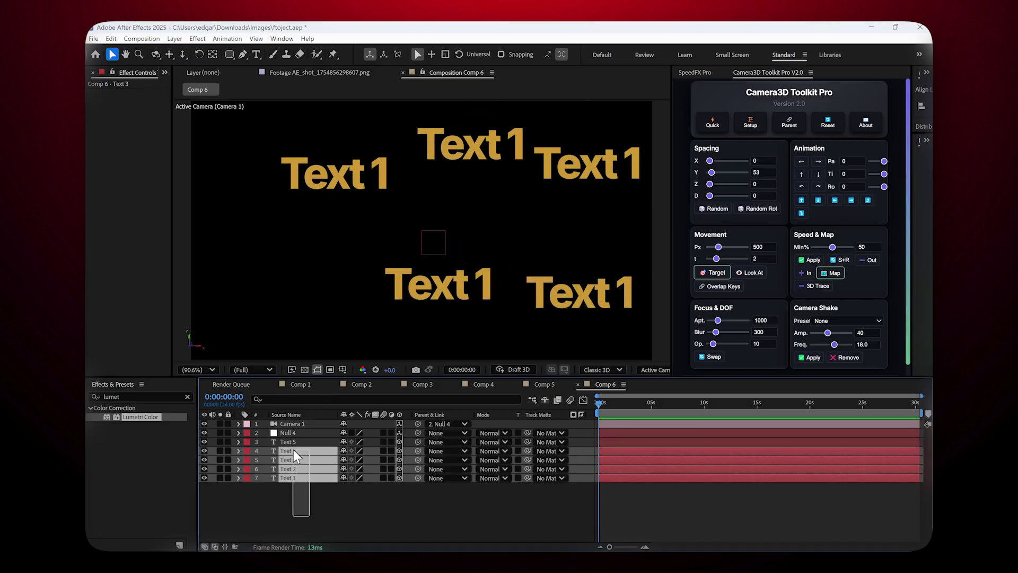
pyautogui.moveTo(291, 478); pyautogui.dragTo(293, 439)
pyautogui.moveTo(710, 184); pyautogui.dragTo(734, 184)
# Switch the composition viewer to a two-view layout and restore the toolkit panel to a usable width.
pyautogui.moveTo(672, 326); pyautogui.dragTo(865, 340)
pyautogui.click(848, 368)
pyautogui.click(847, 391)
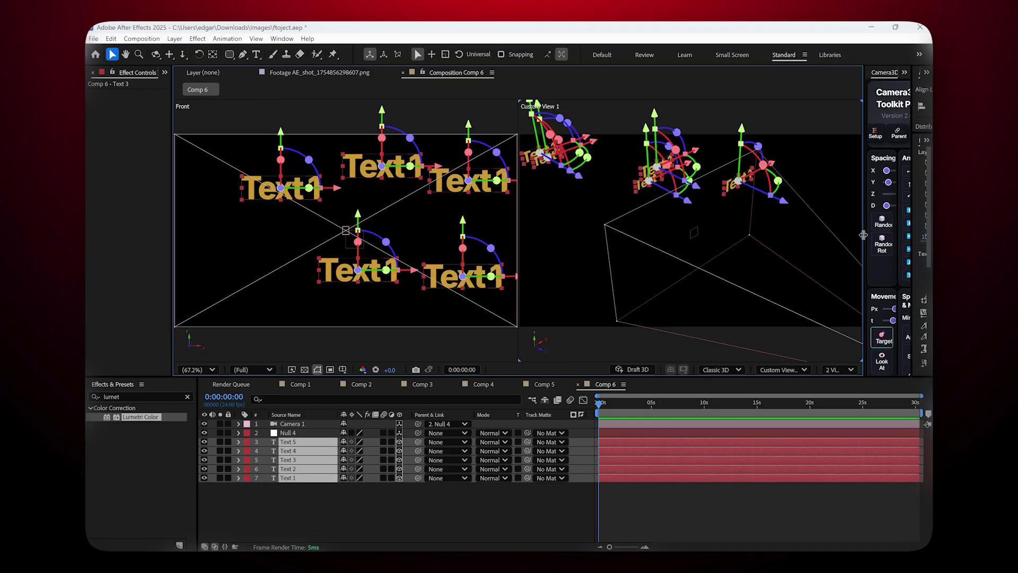
pyautogui.moveTo(864, 234); pyautogui.dragTo(717, 231)
# Set the Z spacing of the five text layers to 364 and their Y spacing to 106.
pyautogui.moveTo(335, 493); pyautogui.dragTo(300, 440)
pyautogui.moveTo(763, 183); pyautogui.dragTo(753, 184)
pyautogui.click(504, 193)
pyautogui.click(742, 172)
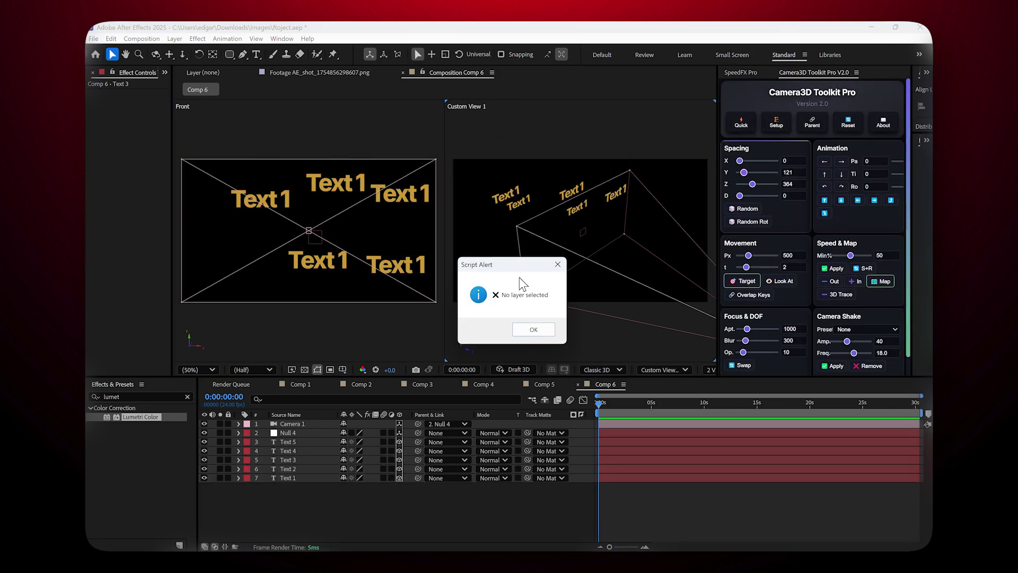
pyautogui.click(530, 329)
pyautogui.moveTo(304, 505); pyautogui.dragTo(297, 440)
pyautogui.moveTo(742, 173)
pyautogui.mouseDown()
pyautogui.moveTo(753, 168)
pyautogui.moveTo(743, 173)
pyautogui.mouseUp()
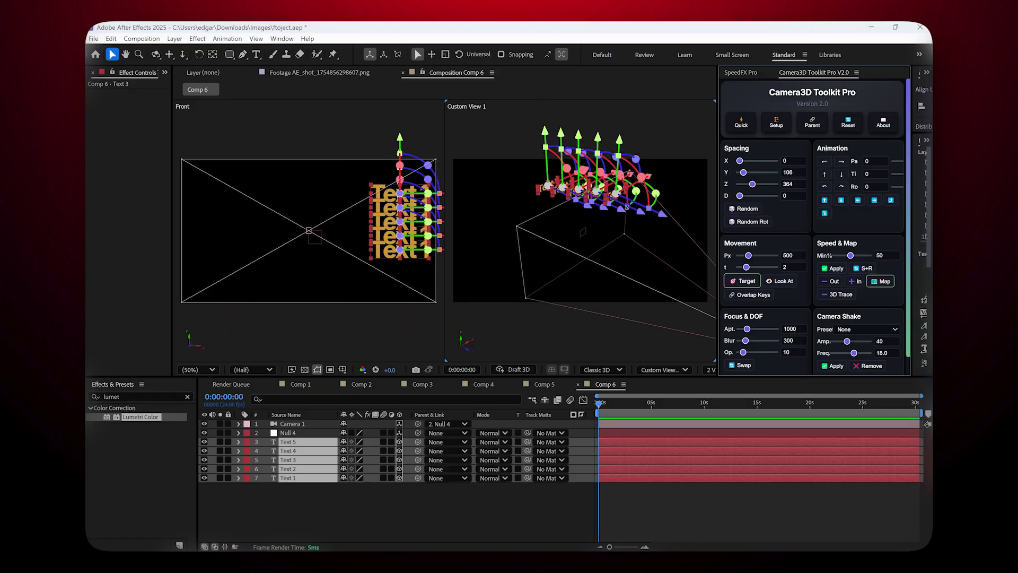
# Randomize the positions of the five text layers several times.
pyautogui.click(748, 209)
pyautogui.click(747, 209)
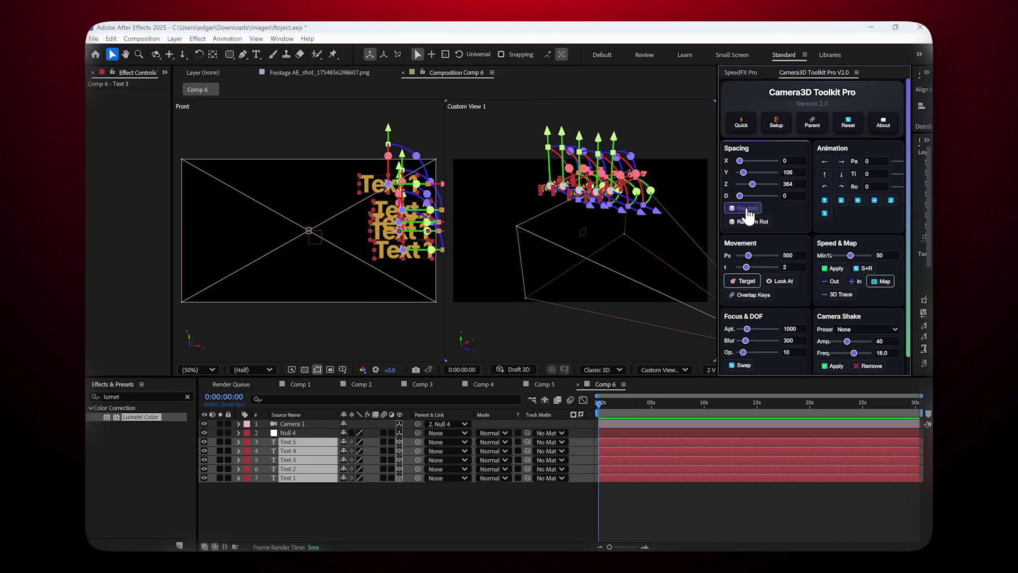
pyautogui.click(748, 209)
# With the movement time (t) at 2.7 and the D spacing at 152, randomize the rotations of the five text layers.
pyautogui.click(553, 265)
pyautogui.moveTo(340, 496); pyautogui.dragTo(319, 442)
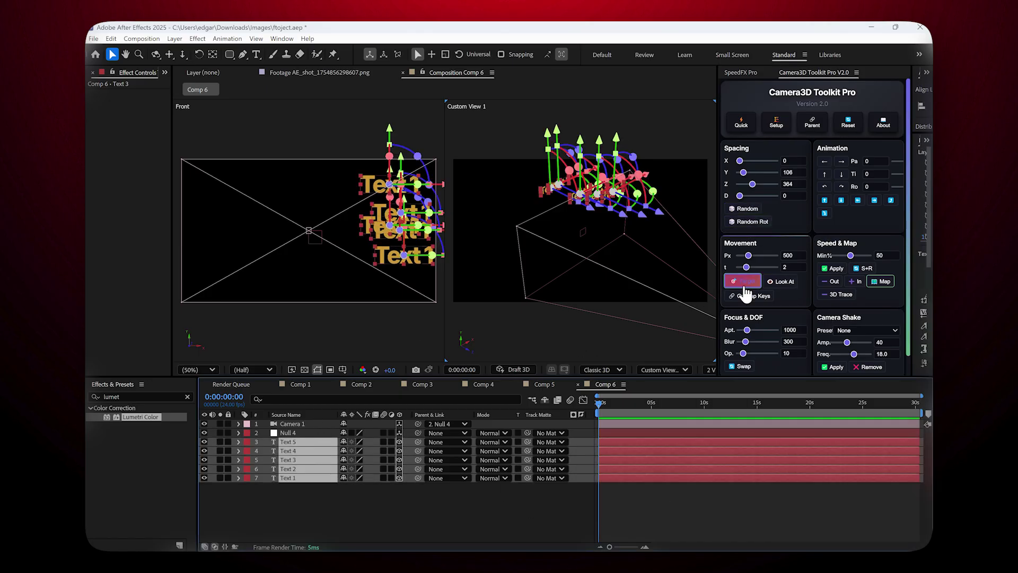
pyautogui.click(749, 267)
pyautogui.click(746, 195)
pyautogui.click(753, 221)
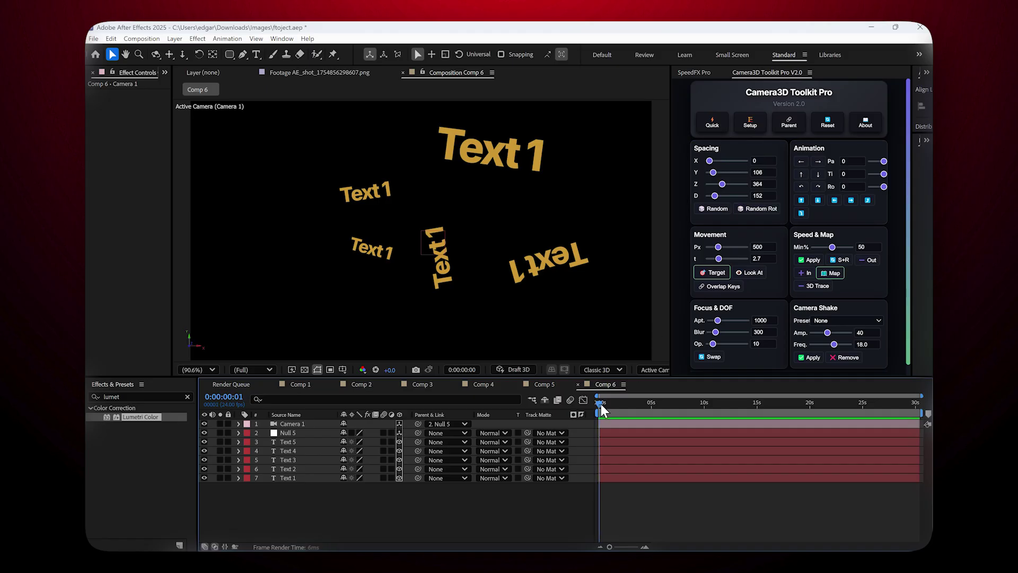
# Select the Null 5 controller layer and set the movement time (t) to 3.
pyautogui.click(289, 433)
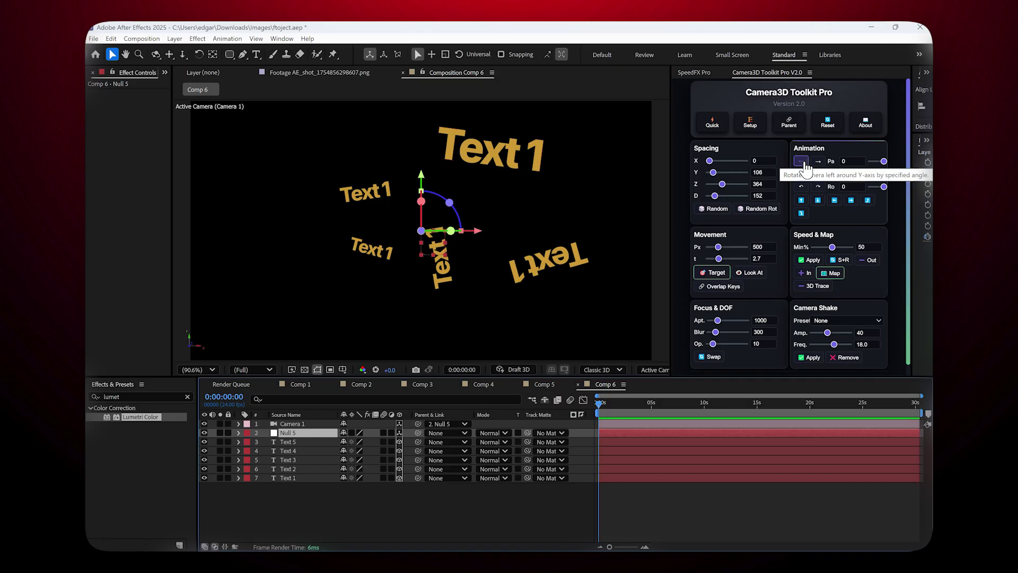
pyautogui.click(759, 258)
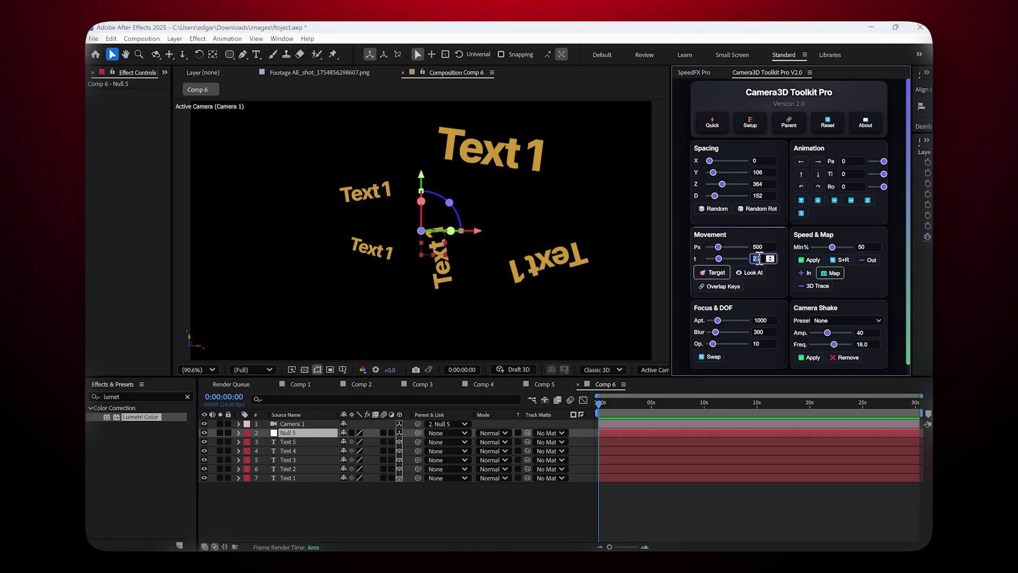
pyautogui.click(773, 278)
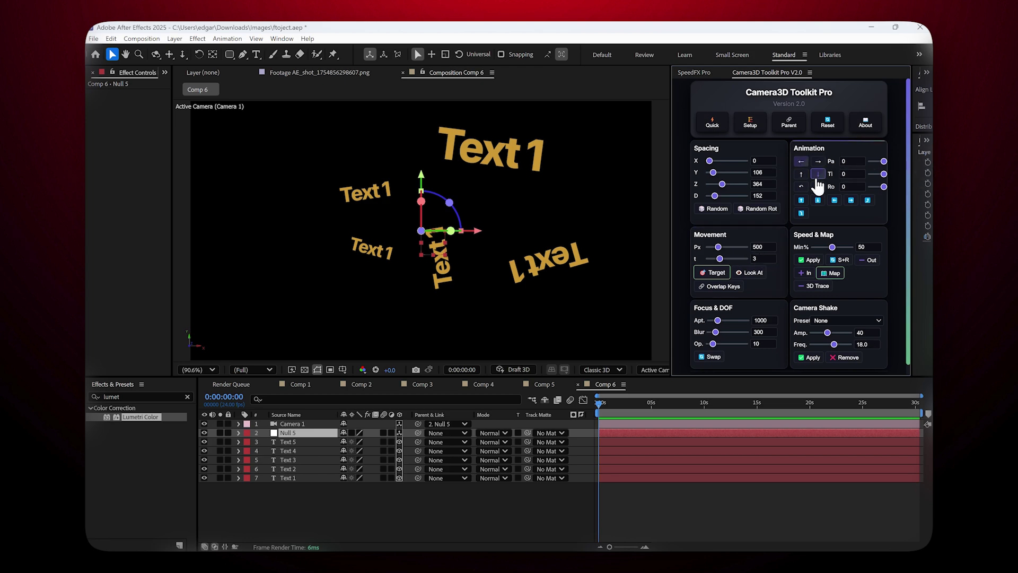
# Animate a rightward pan of the Null 5 controller from the composition start with a movement time of 3.
pyautogui.click(820, 161)
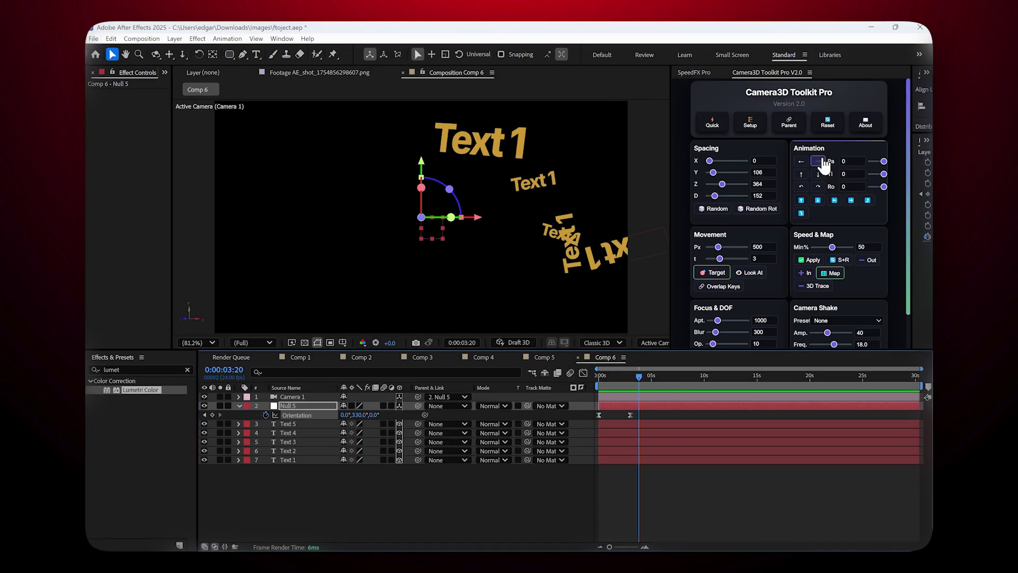
pyautogui.click(636, 376)
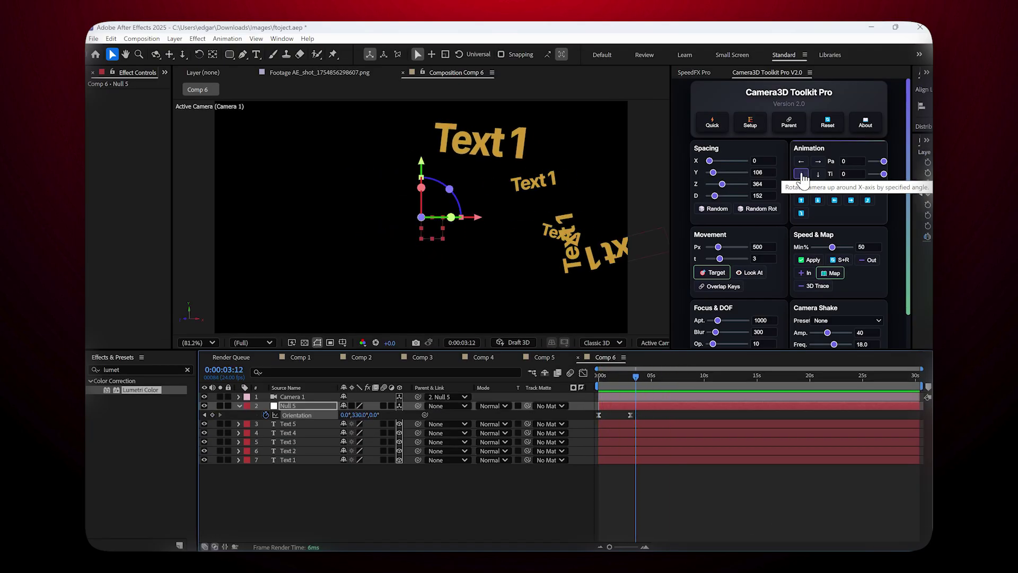
# Try tilting the Null 5 controller upward, undo it and inspect the speed graph of the pan.
pyautogui.click(801, 176)
pyautogui.moveTo(647, 379); pyautogui.dragTo(640, 371)
pyautogui.press('space')
pyautogui.hotkey('ctrl', 'z')
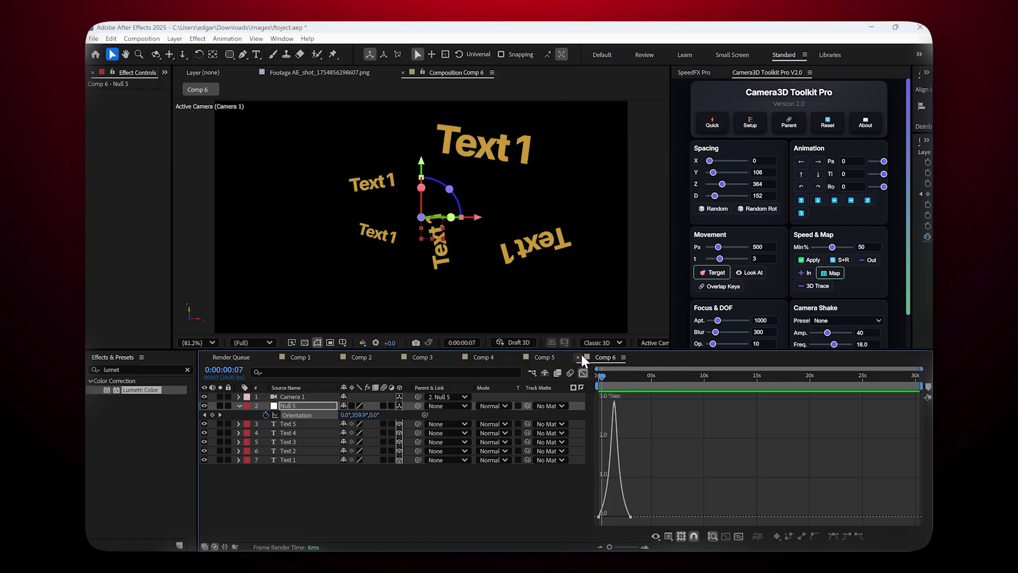
pyautogui.click(583, 373)
pyautogui.click(643, 378)
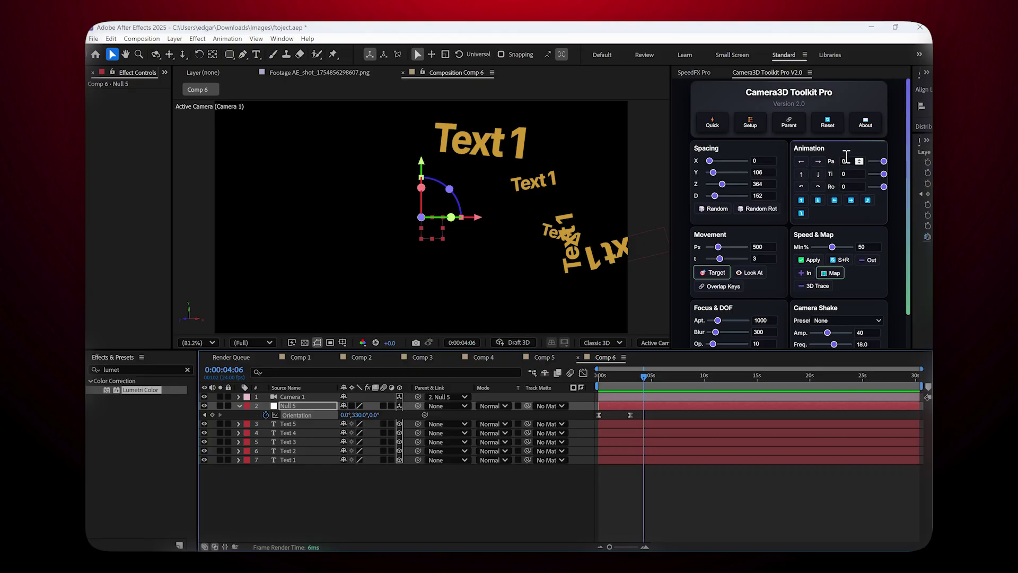
# Set the pan angle to 45 and add a second Null 5 pan starting at 0:00:04:10.
pyautogui.click(646, 377)
pyautogui.click(853, 160)
pyautogui.write('45')
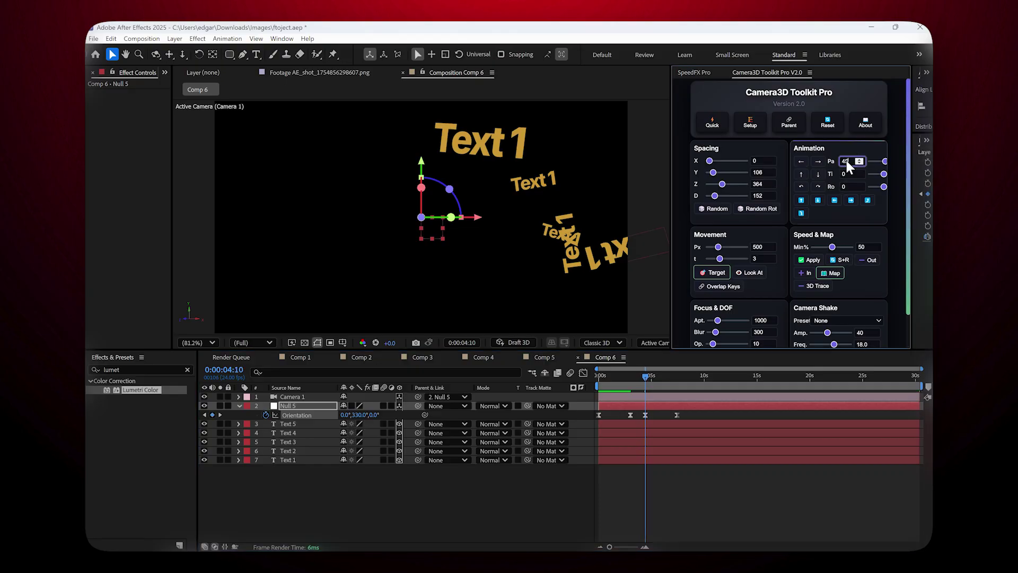
pyautogui.moveTo(650, 378); pyautogui.dragTo(648, 381)
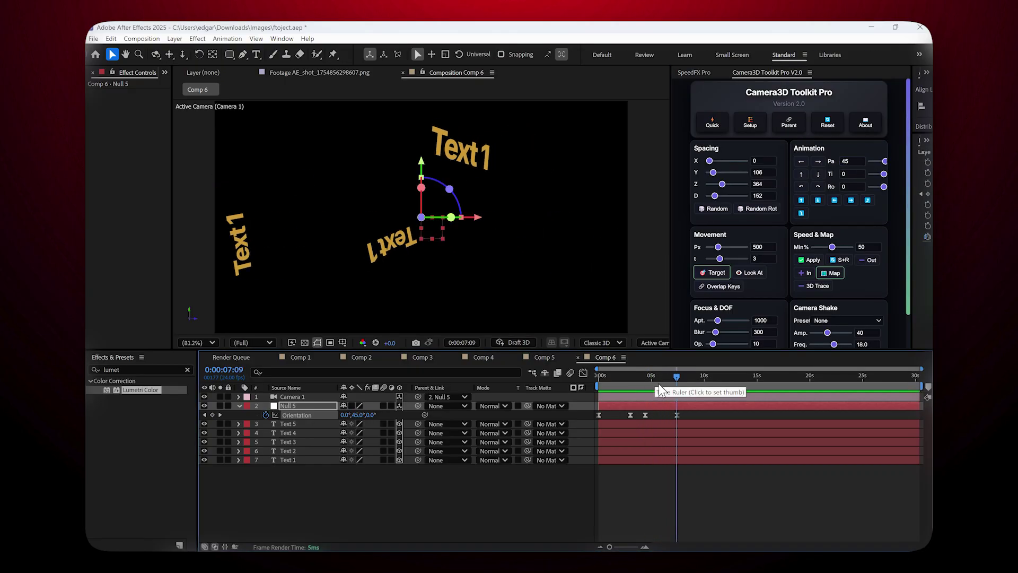
pyautogui.click(584, 373)
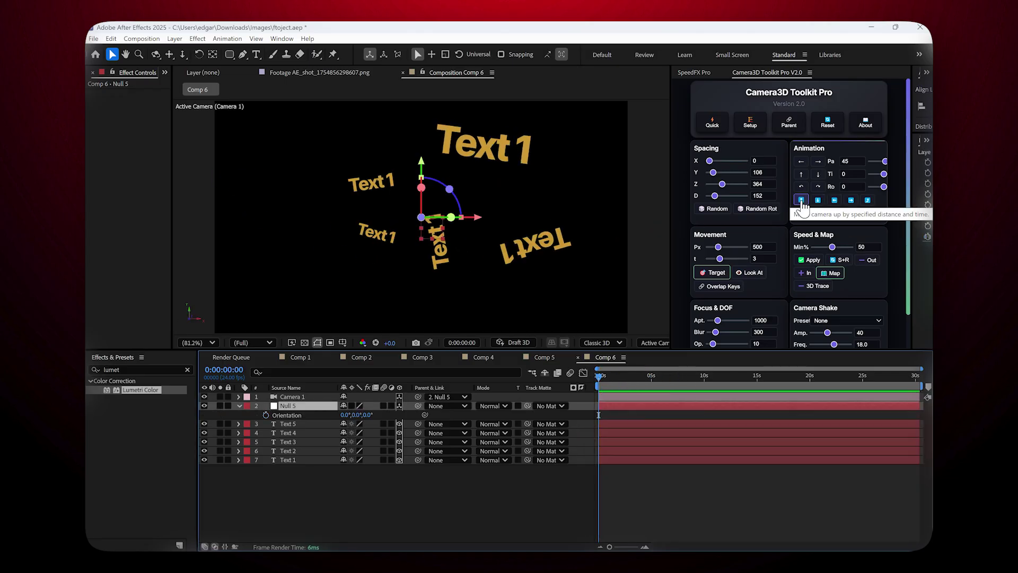
# Try moving the Null 5 camera controller up by 500 px from the composition start and preview it.
pyautogui.click(801, 201)
pyautogui.moveTo(599, 376)
pyautogui.mouseDown()
pyautogui.moveTo(642, 384)
pyautogui.moveTo(599, 380)
pyautogui.mouseUp()
pyautogui.press('space')
pyautogui.press('space')
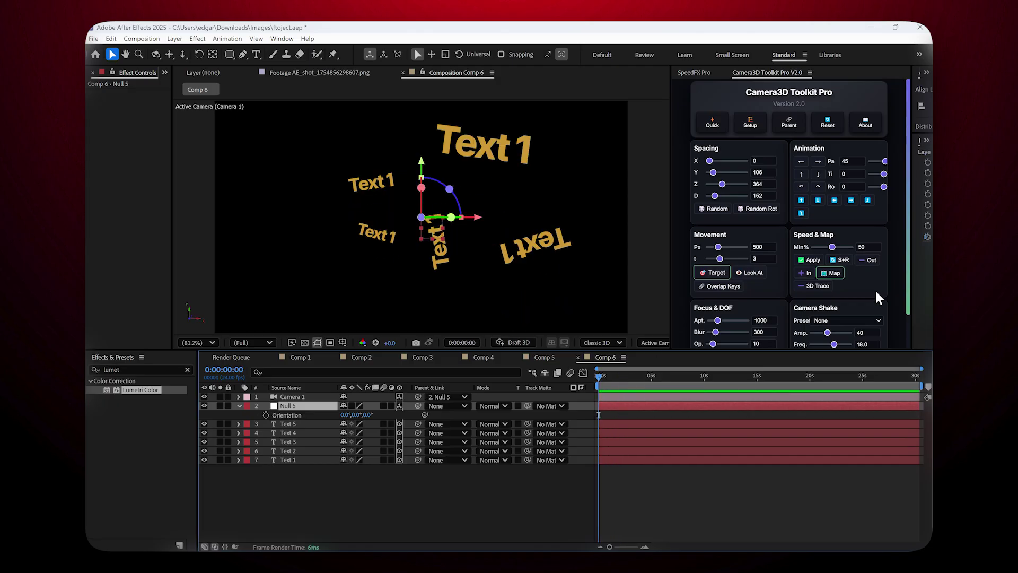
# Animate the camera from the composition start to the Text 5 layer with Target and reveal the keyframes of Null 5.
pyautogui.scroll(-1, 712, 210)
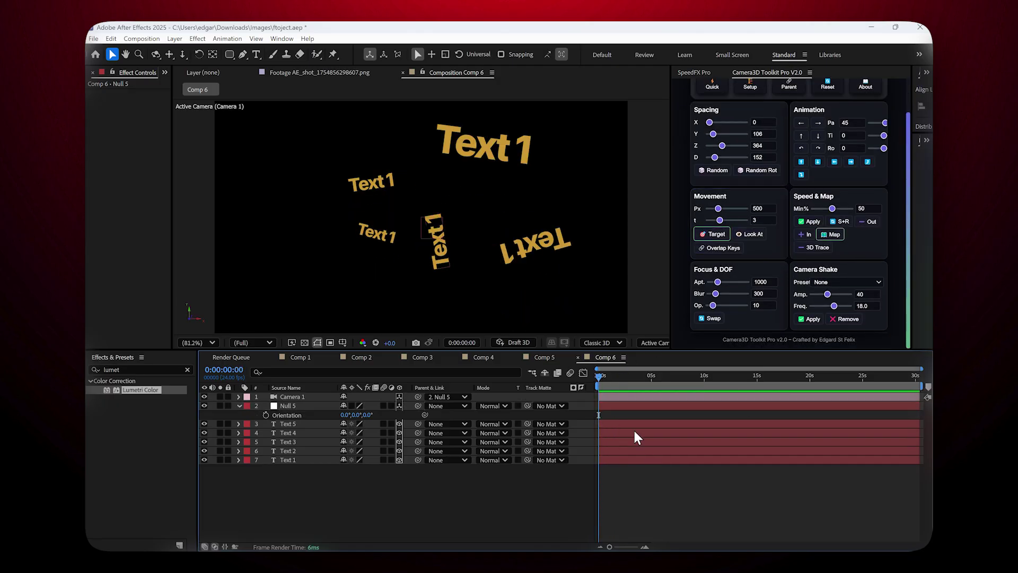
pyautogui.press('u')
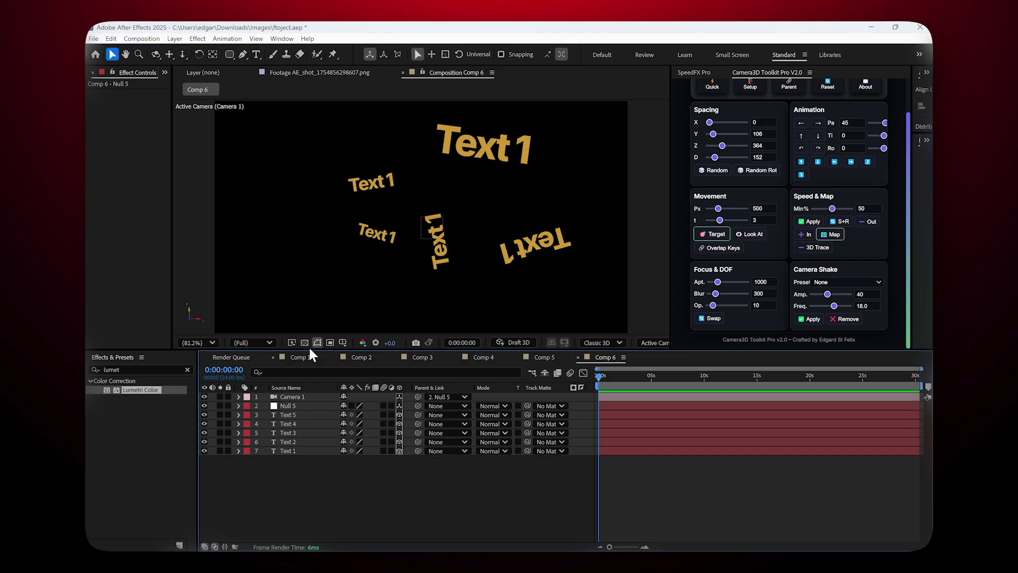
pyautogui.click(491, 155)
pyautogui.click(716, 236)
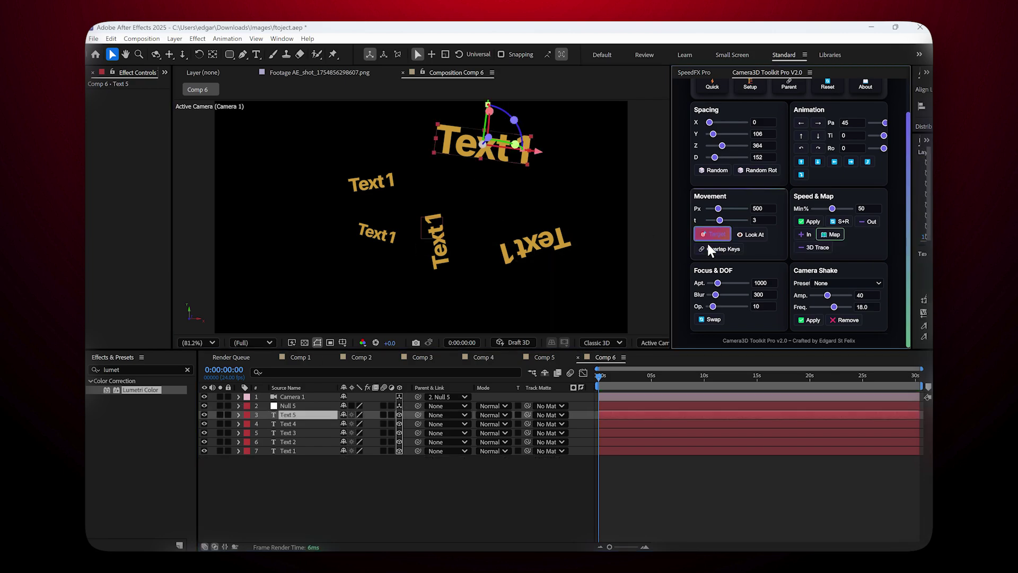
pyautogui.moveTo(632, 381)
pyautogui.mouseDown()
pyautogui.moveTo(624, 388)
pyautogui.moveTo(635, 389)
pyautogui.mouseUp()
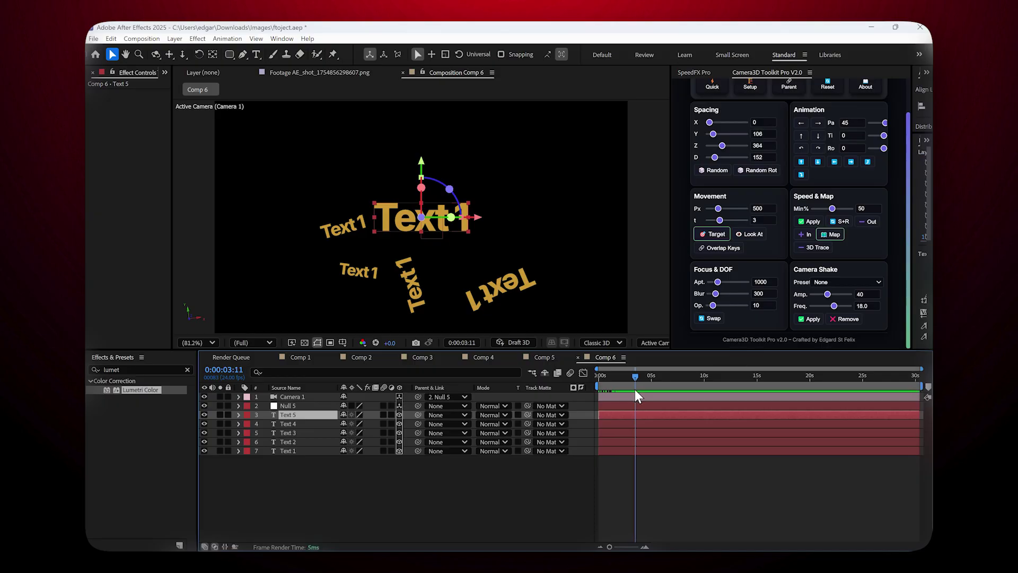
pyautogui.click(307, 406)
pyautogui.press('u')
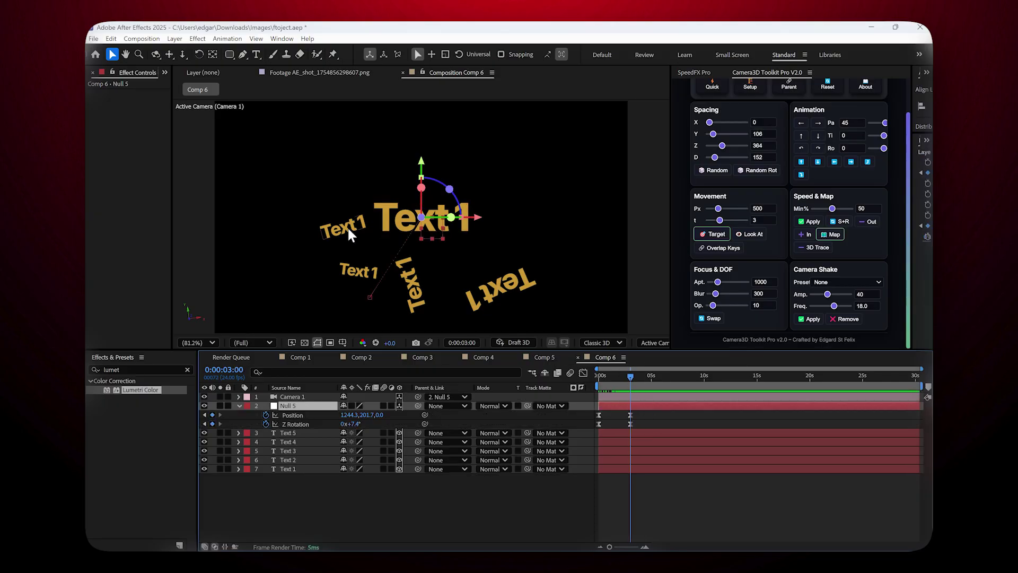
# Target the Text 2 layer at 0:00:03:00 and the Text 1 layer at 0:00:05:23, and preview the camera move.
pyautogui.click(348, 226)
pyautogui.click(716, 234)
pyautogui.click(661, 378)
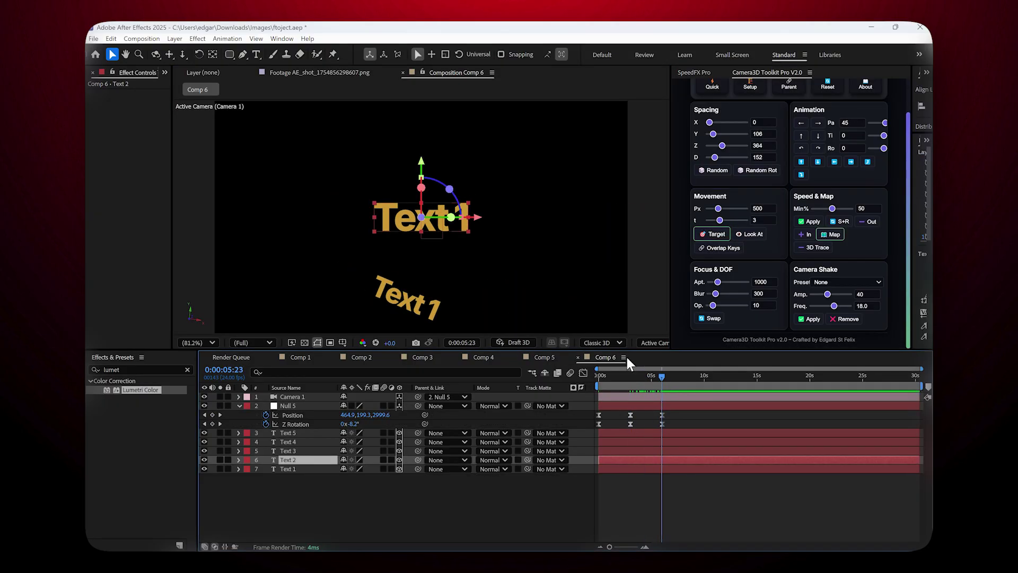
pyautogui.click(407, 313)
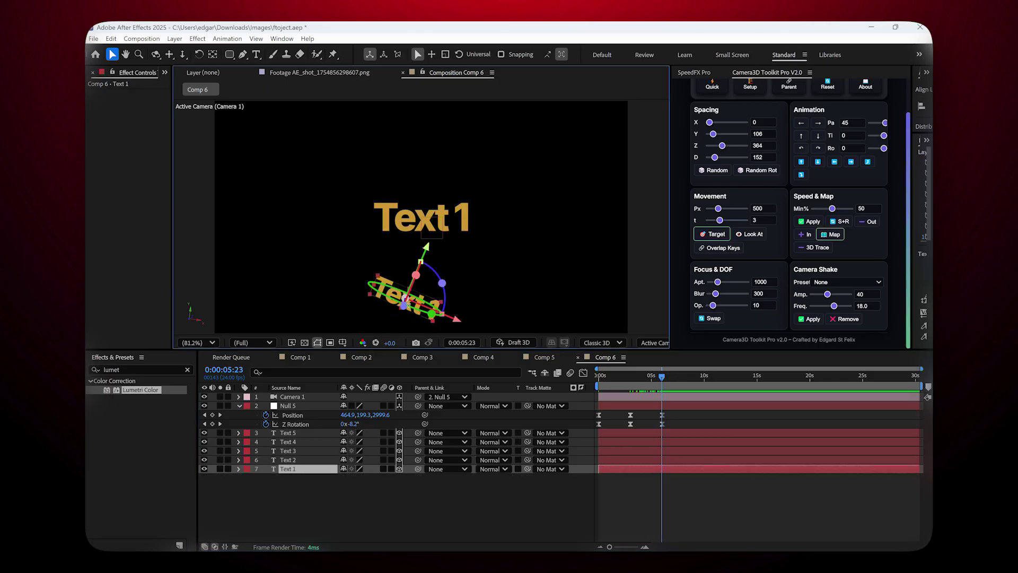
pyautogui.click(720, 239)
pyautogui.moveTo(692, 380); pyautogui.dragTo(590, 475)
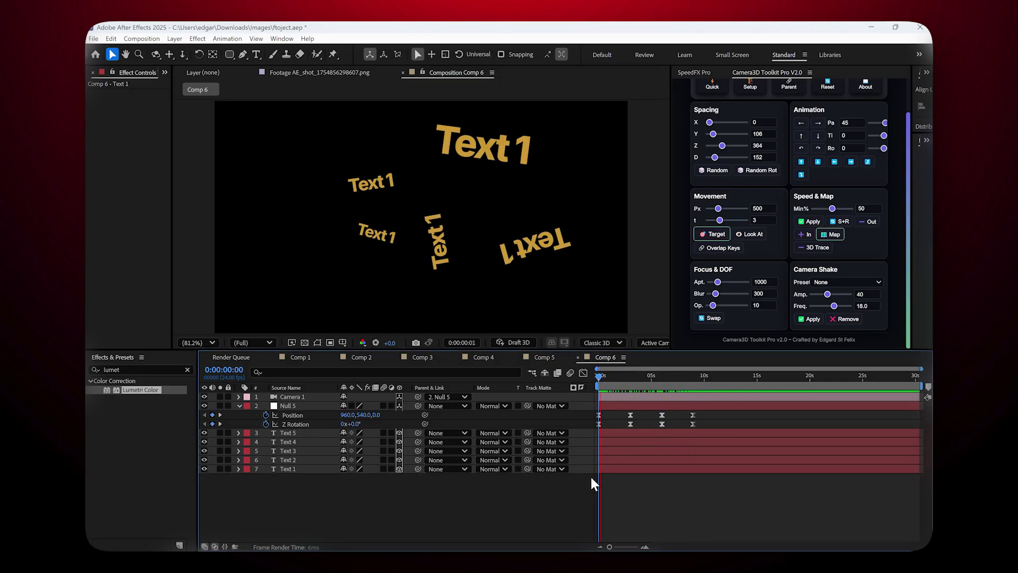
pyautogui.press('space')
# Chain the three Null 6 controllers with Overlap Keys and reveal their position keyframes, with motion blur enabled on them.
pyautogui.moveTo(382, 405); pyautogui.dragTo(383, 459)
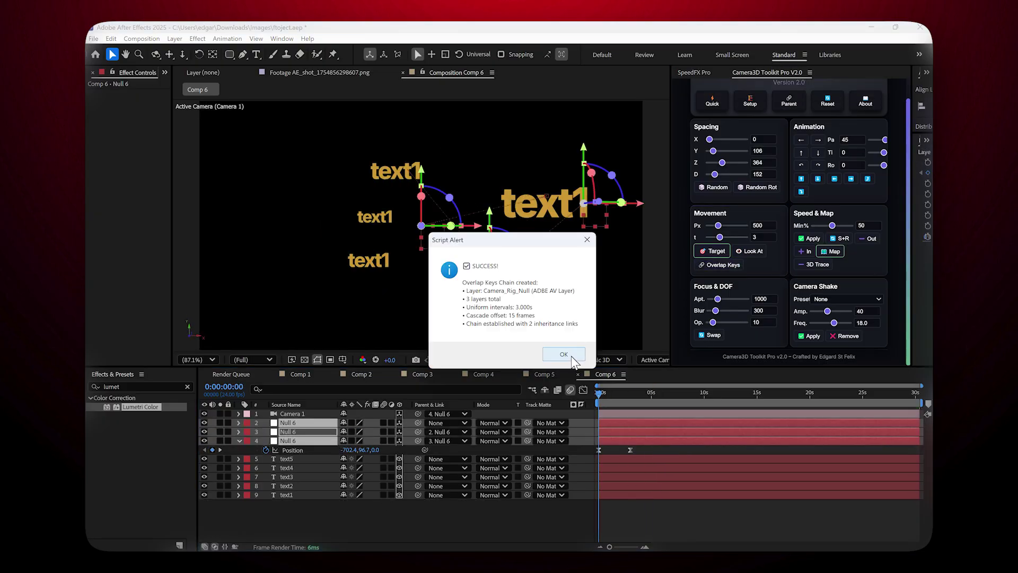
pyautogui.click(581, 365)
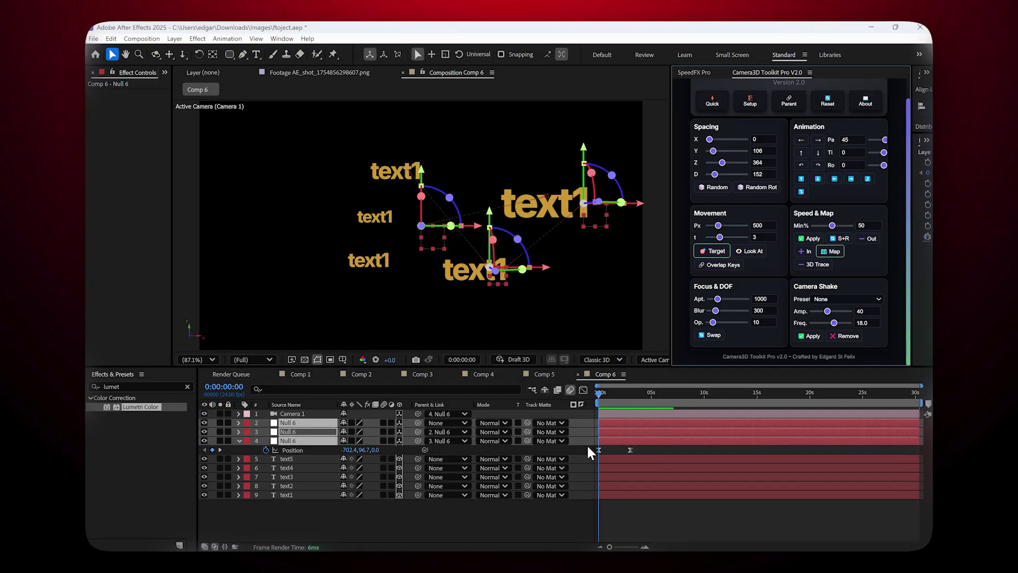
pyautogui.press('p')
# Preview the chained camera movement and end the work area at about 10 seconds.
pyautogui.click(422, 518)
pyautogui.moveTo(599, 393); pyautogui.dragTo(617, 412)
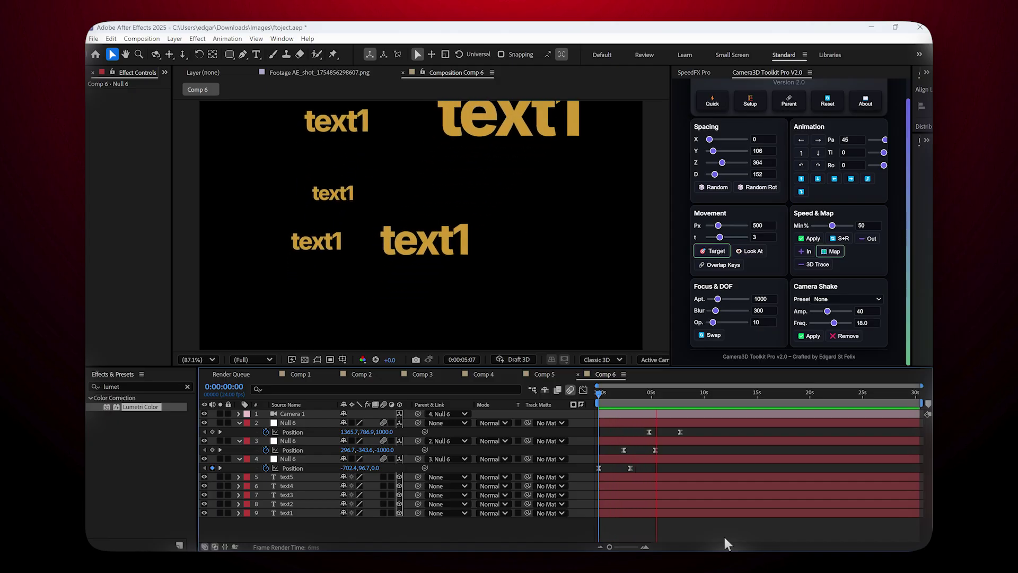
pyautogui.press('n')
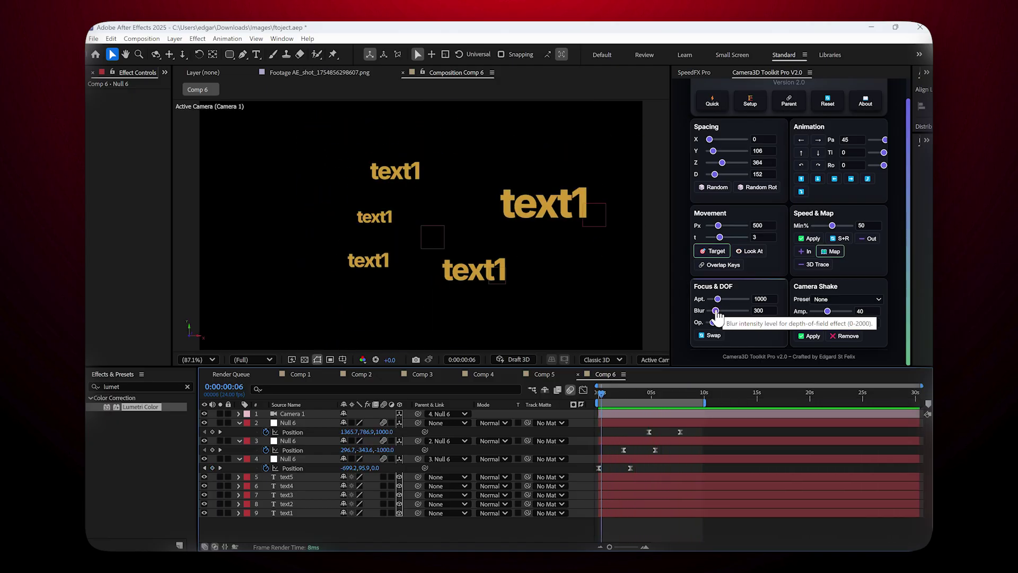
# Set the depth-of-field blur to 644 and preview the camera animation from the start.
pyautogui.moveTo(601, 394); pyautogui.dragTo(606, 395)
pyautogui.moveTo(721, 310)
pyautogui.mouseDown()
pyautogui.moveTo(716, 316)
pyautogui.moveTo(722, 310)
pyautogui.mouseUp()
pyautogui.click(693, 521)
pyautogui.press('Home')
pyautogui.press('space')
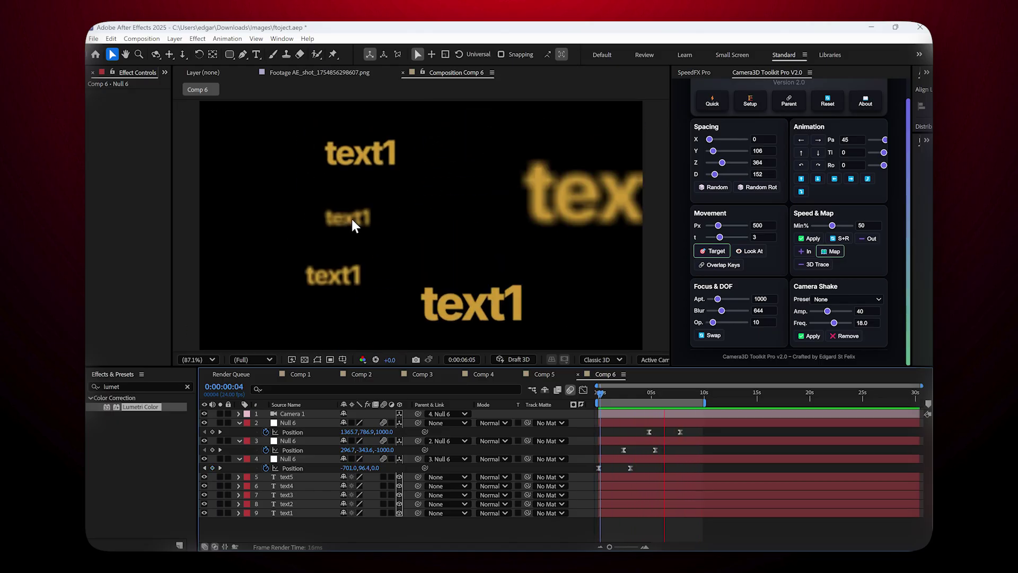
pyautogui.press('space')
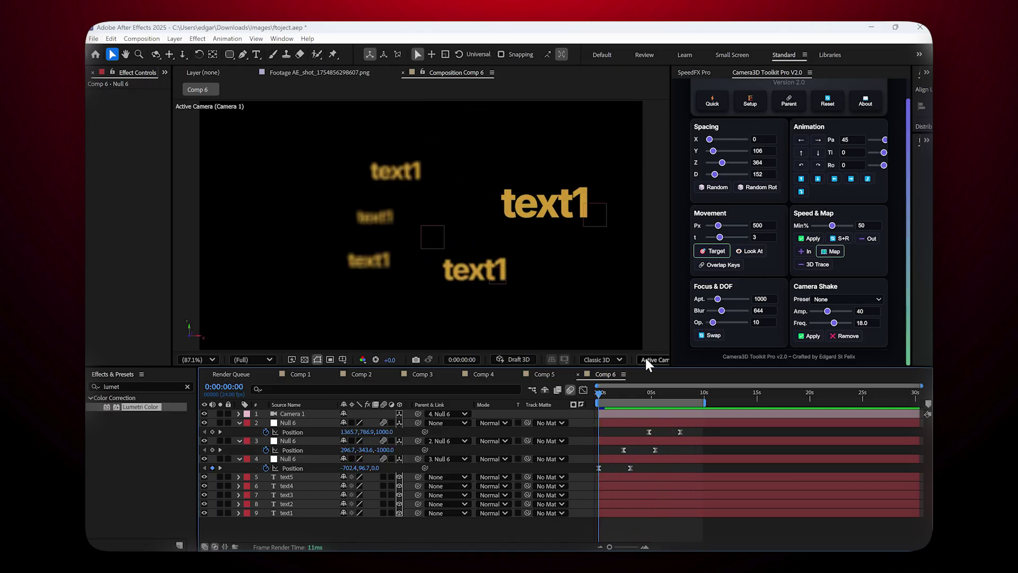
# Return to the composition start and set the focus opacity (Op.) for the text layers to 41.
pyautogui.moveTo(601, 398)
pyautogui.mouseDown()
pyautogui.moveTo(638, 397)
pyautogui.moveTo(598, 397)
pyautogui.mouseUp()
pyautogui.moveTo(314, 527); pyautogui.dragTo(304, 477)
pyautogui.moveTo(713, 322); pyautogui.dragTo(718, 322)
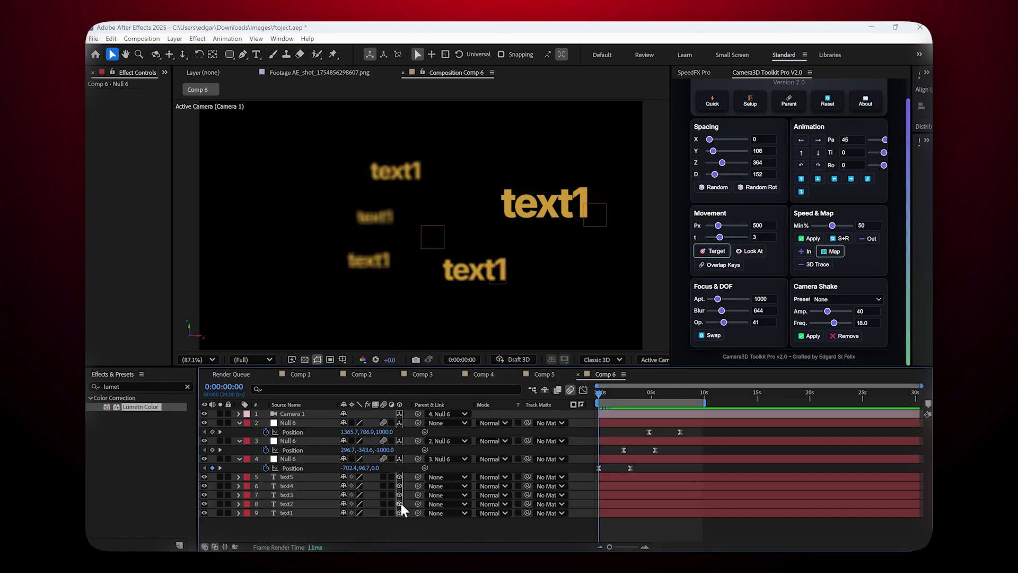
# Undo the depth-of-field, overlap-key and camera rig changes back to the five plain text layers.
pyautogui.hotkey('ctrl', 'z')
pyautogui.hotkey('ctrl', 'z')
pyautogui.hotkey('ctrl', 'z')
pyautogui.hotkey('ctrl', 'z')
pyautogui.hotkey('ctrl', 'z')
pyautogui.hotkey('ctrl', 'z')
pyautogui.hotkey('ctrl', 'z')
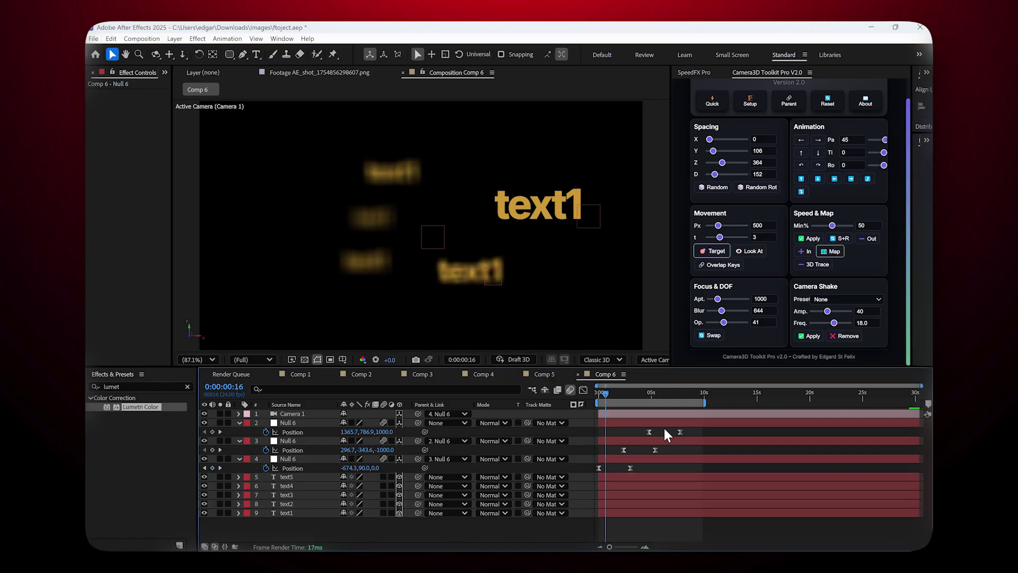
# Spread the overlapping text layers apart across the frame, placing text2 near the upper middle.
pyautogui.moveTo(334, 495); pyautogui.dragTo(316, 413)
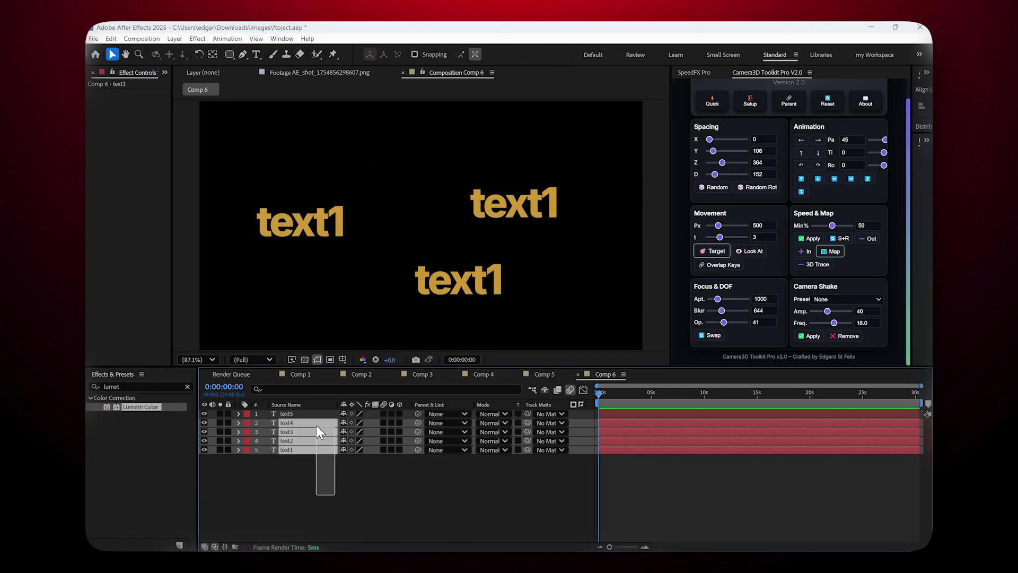
pyautogui.moveTo(463, 279)
pyautogui.mouseDown()
pyautogui.moveTo(489, 287)
pyautogui.moveTo(478, 282)
pyautogui.mouseUp()
pyautogui.moveTo(300, 222); pyautogui.dragTo(340, 298)
pyautogui.moveTo(300, 222); pyautogui.dragTo(313, 179)
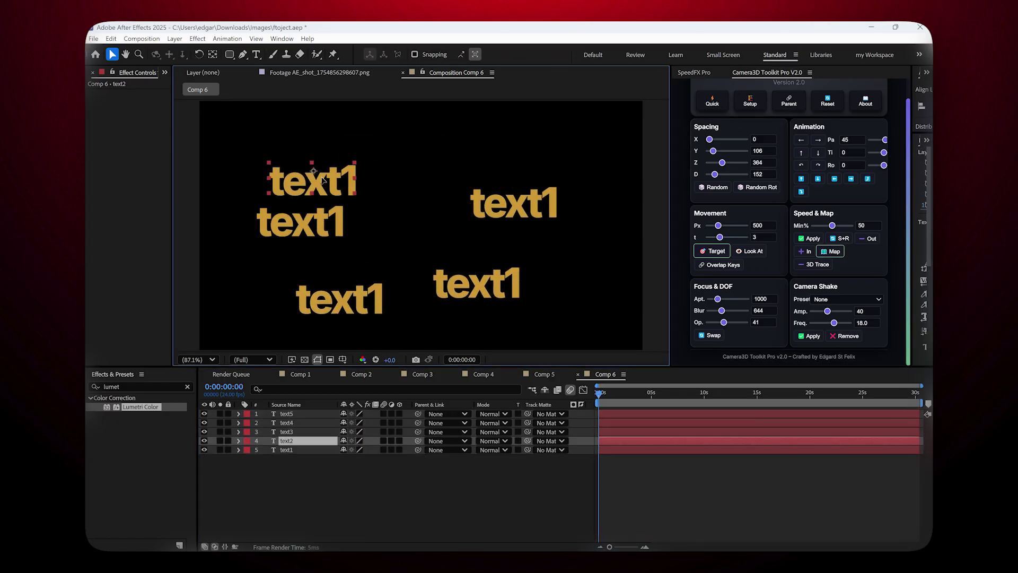
pyautogui.moveTo(314, 179); pyautogui.dragTo(381, 141)
# Animate the camera to the text2 layer with Target from the composition start and reveal the position keyframes of Null 6.
pyautogui.click(298, 475)
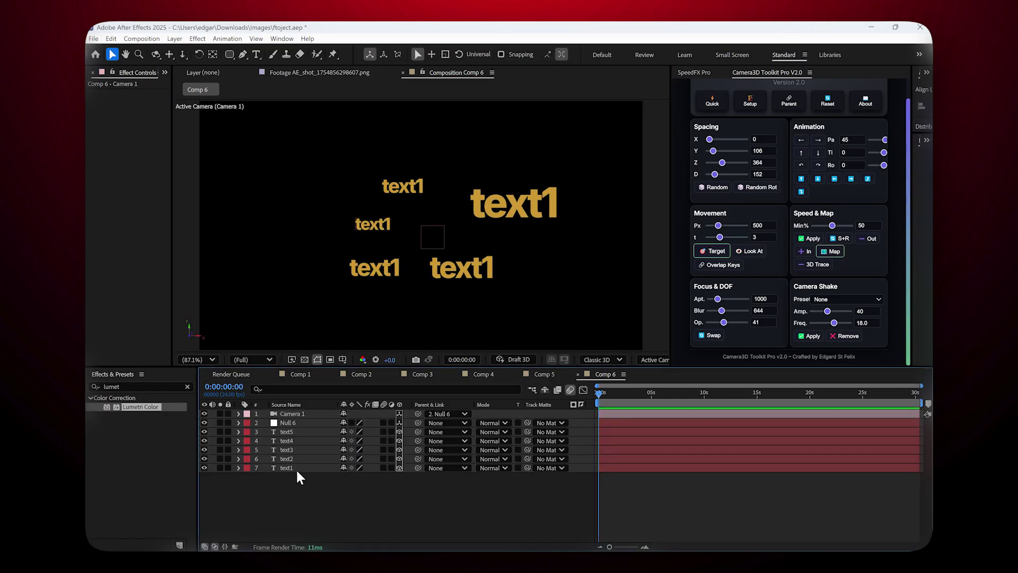
pyautogui.click(297, 432)
pyautogui.click(403, 185)
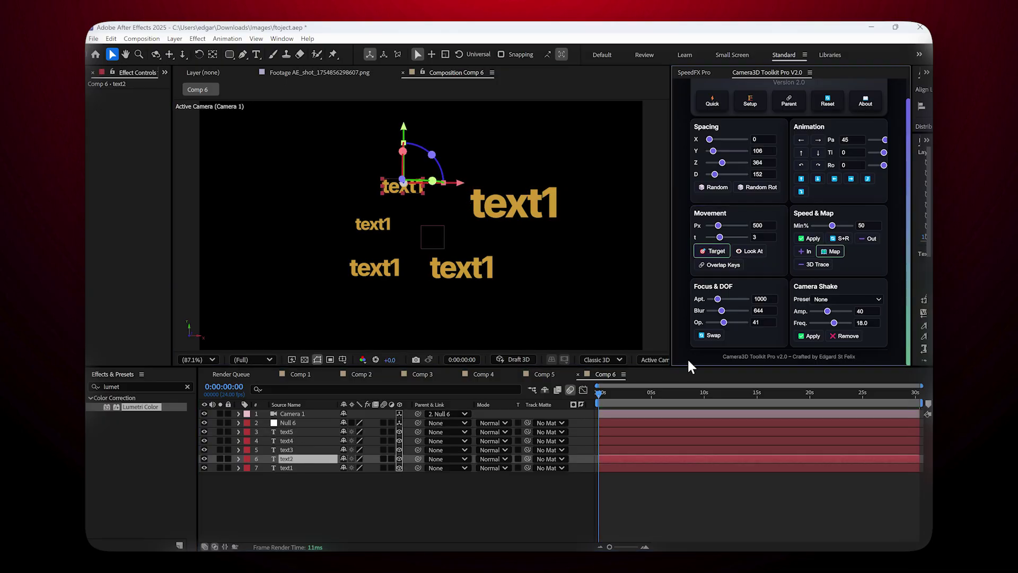
pyautogui.click(636, 423)
pyautogui.press('u')
# Add three more consecutive Target camera moves to other text layers, ending on text5.
pyautogui.click(380, 294)
pyautogui.moveTo(599, 394); pyautogui.dragTo(711, 393)
pyautogui.click(712, 251)
pyautogui.scroll(-3, 462, 259)
pyautogui.click(463, 321)
pyautogui.click(712, 251)
pyautogui.click(609, 139)
pyautogui.click(711, 251)
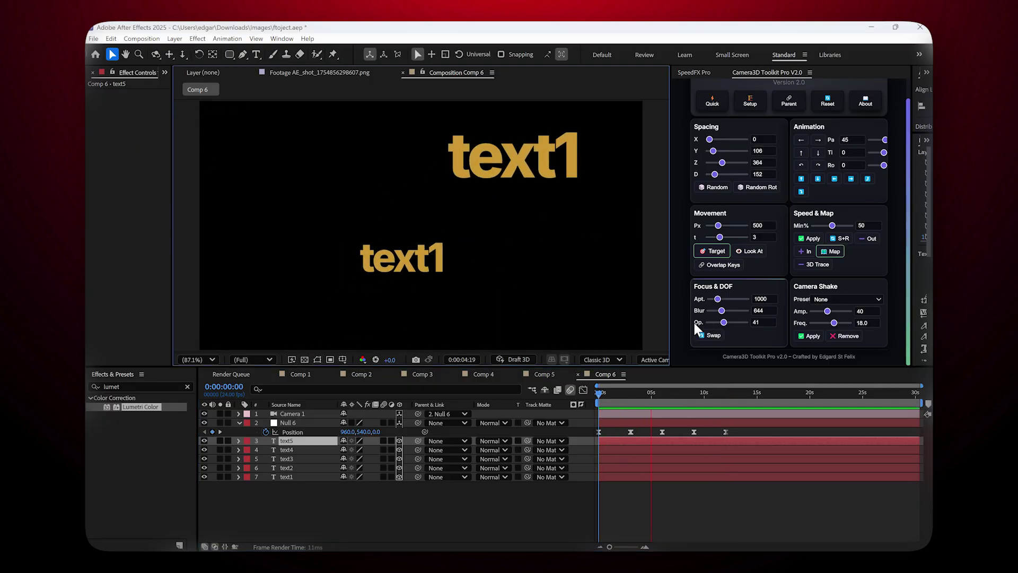
# Swap the focus effect on the text layers to opacity falloff with Op. set to 0.
pyautogui.press('space')
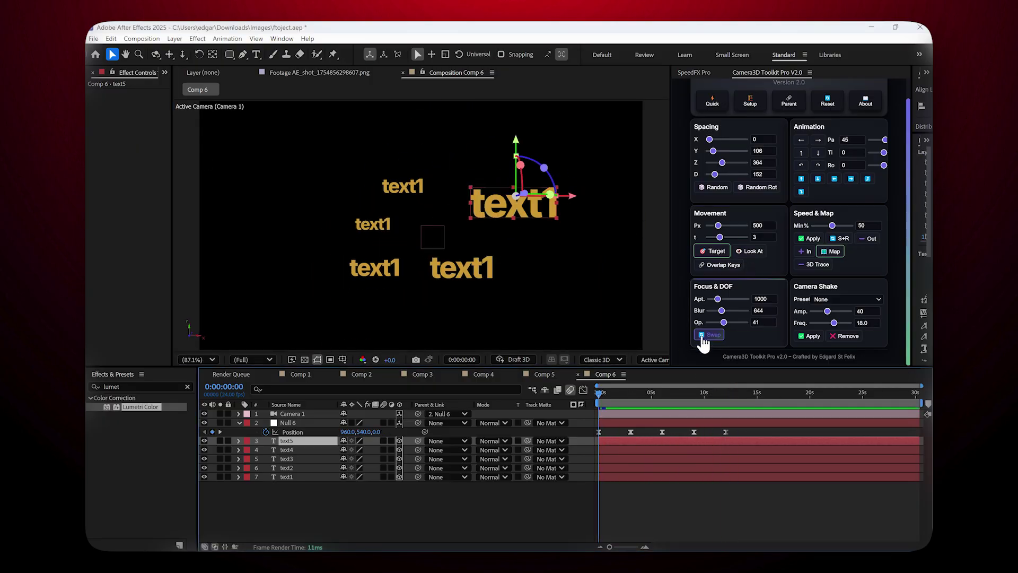
pyautogui.press('Home')
# Choose the Soft Handheld camera shake preset, apply it to the Null 6 controller and preview it.
pyautogui.click(876, 299)
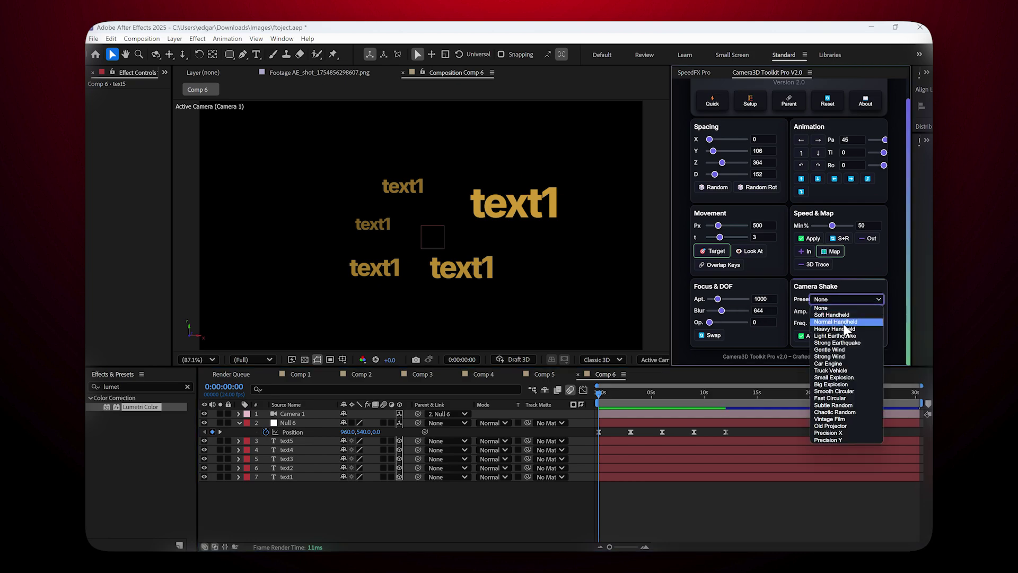
pyautogui.click(841, 316)
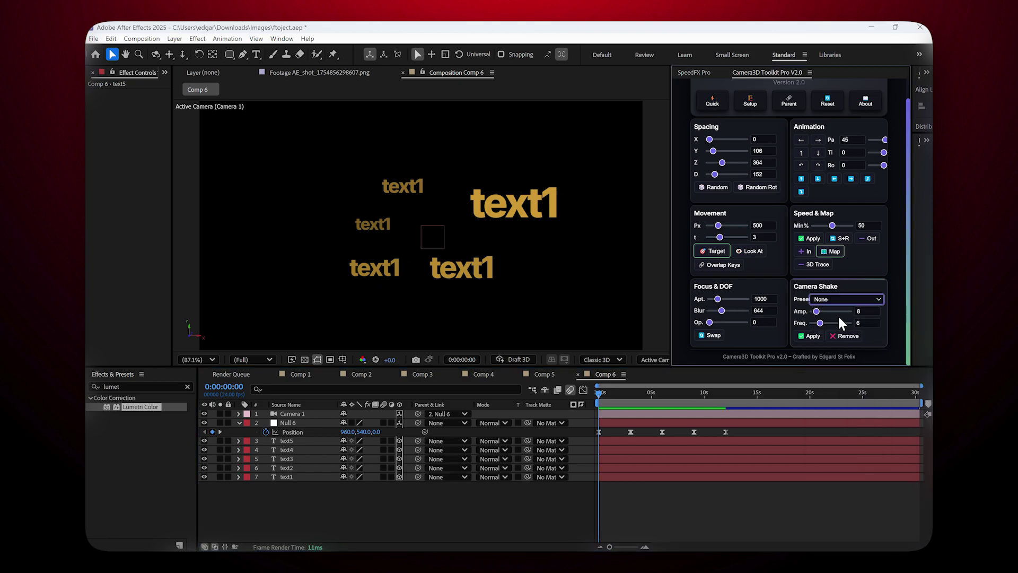
pyautogui.click(304, 424)
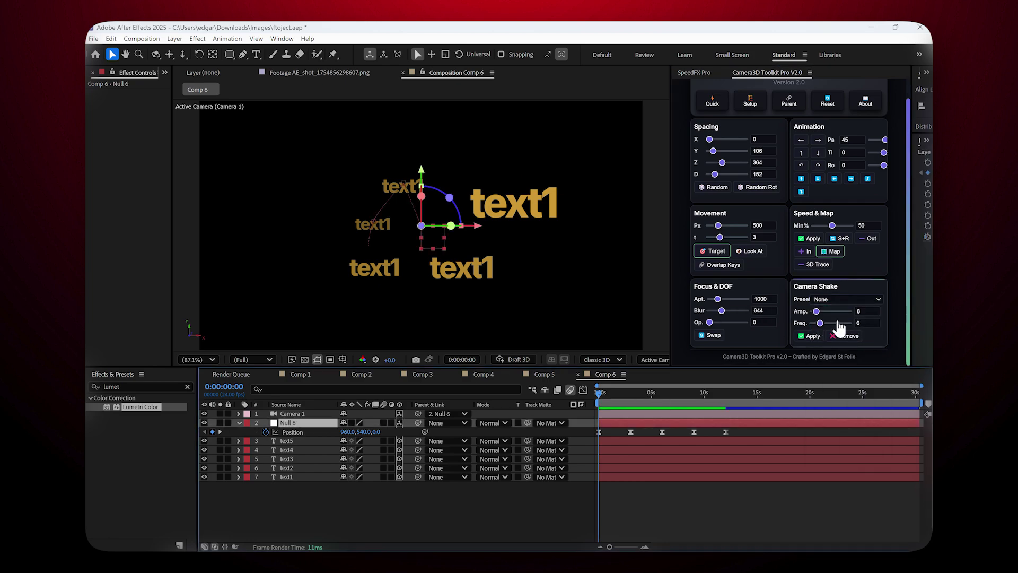
pyautogui.click(812, 336)
pyautogui.press('space')
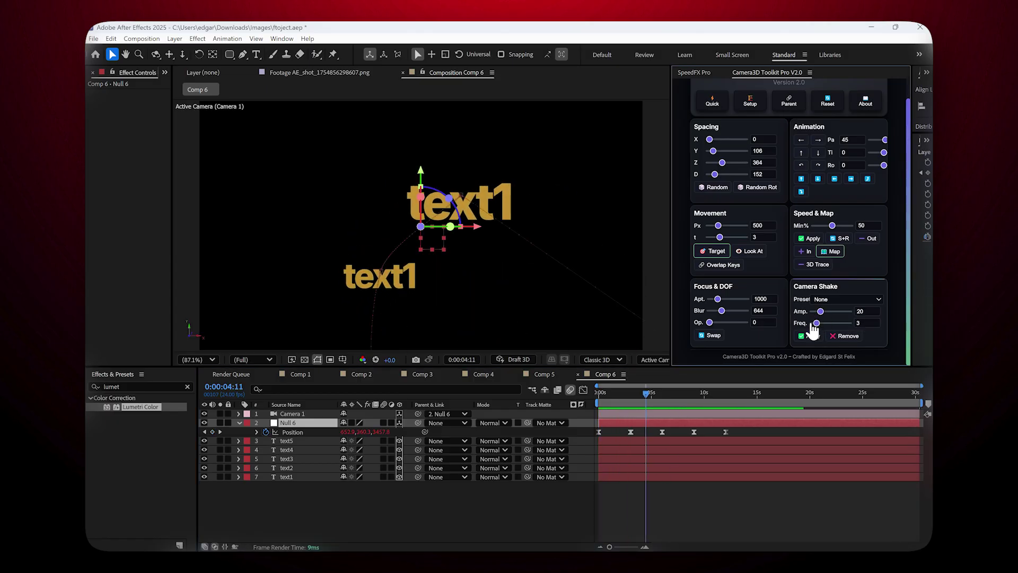
# Use a shake amplitude of 20 and a frequency of 3 for Null 6 and preview the animation from the start.
pyautogui.moveTo(646, 393); pyautogui.dragTo(590, 393)
pyautogui.press('space')
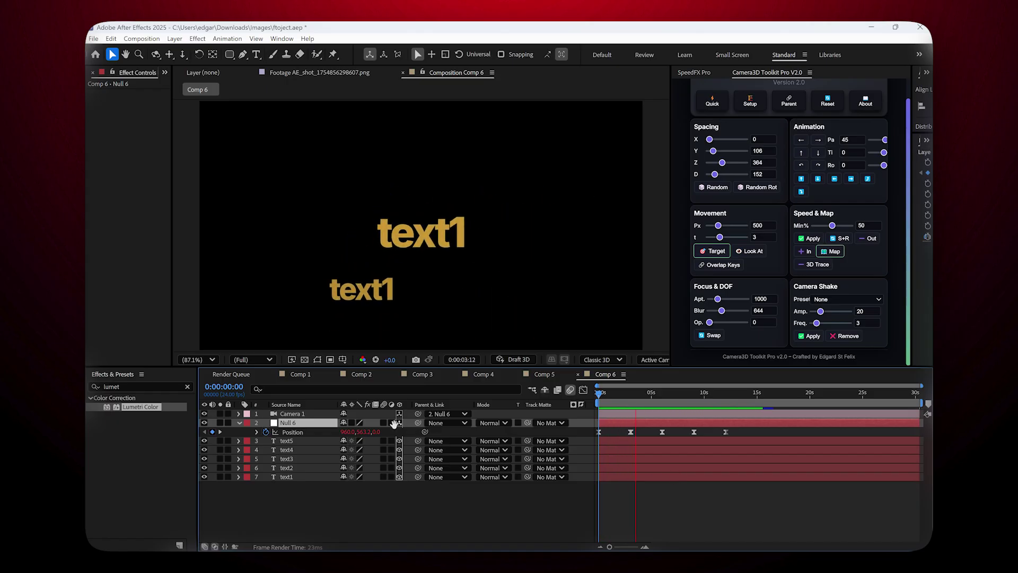
# Enable motion blur for Null 6 and the text layers, set the shake frequency to 2 and preview the animation from the start.
pyautogui.moveTo(383, 423); pyautogui.dragTo(383, 441)
pyautogui.moveTo(636, 394); pyautogui.dragTo(585, 391)
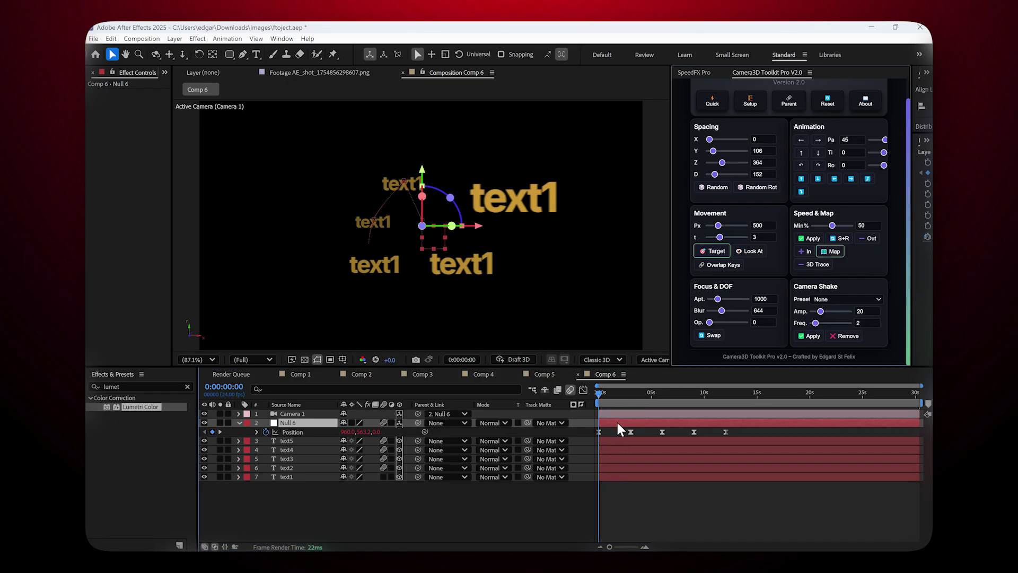
pyautogui.press('space')
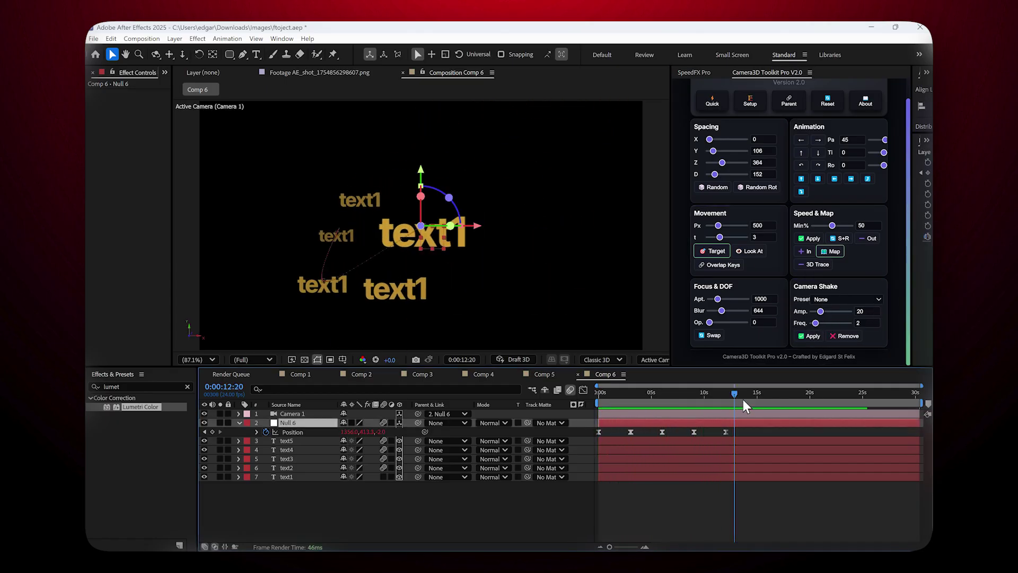
pyautogui.press('Home')
pyautogui.press('space')
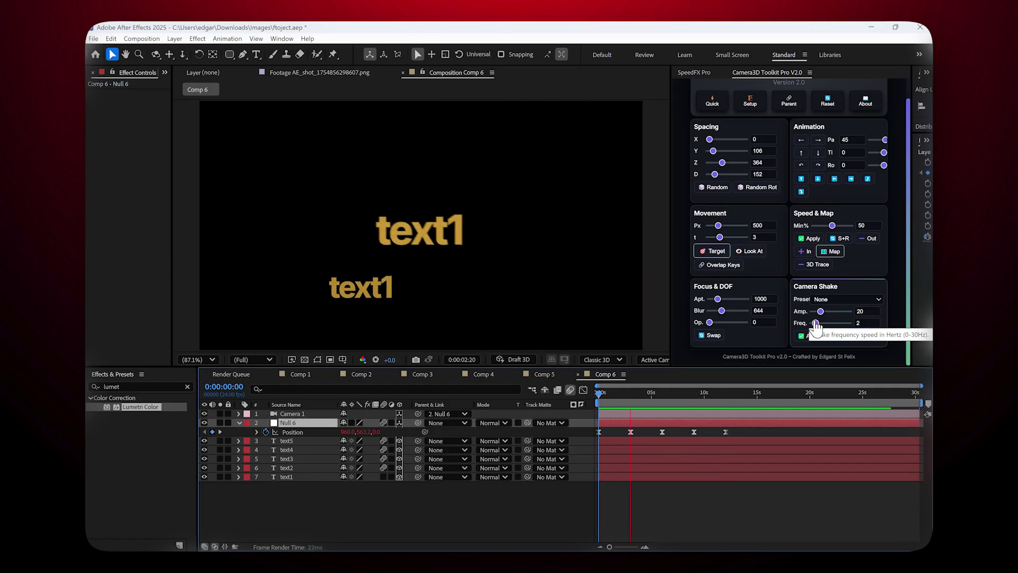
# Set the focus blur to 750, then place the world map screenshot in the emptied Comp 6 and rig it with a camera.
pyautogui.moveTo(720, 311); pyautogui.dragTo(724, 310)
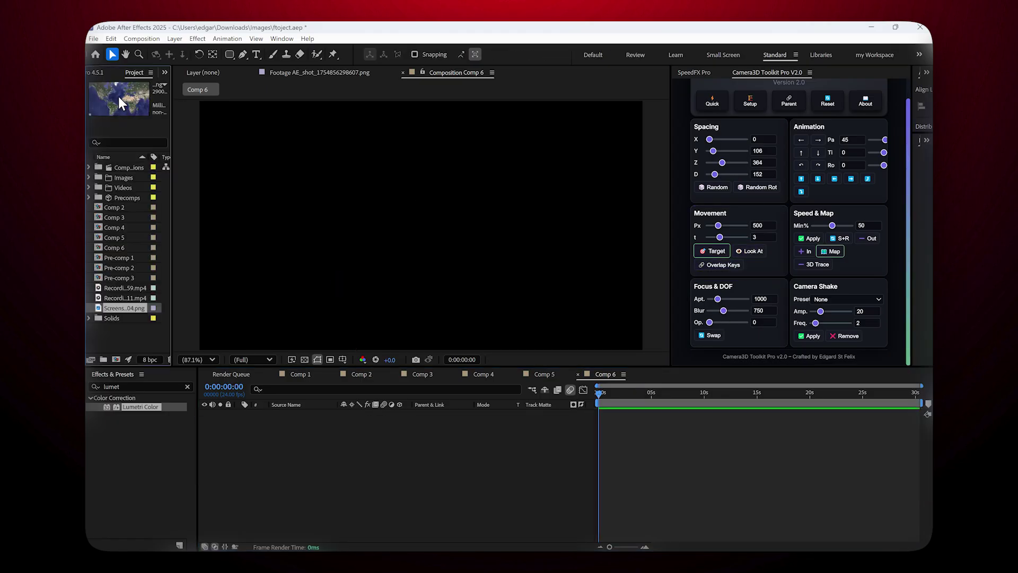
pyautogui.moveTo(116, 93); pyautogui.dragTo(347, 260)
pyautogui.moveTo(303, 419); pyautogui.dragTo(303, 417)
pyautogui.scroll(-2, 444, 225)
pyautogui.scroll(1, 444, 224)
pyautogui.click(333, 415)
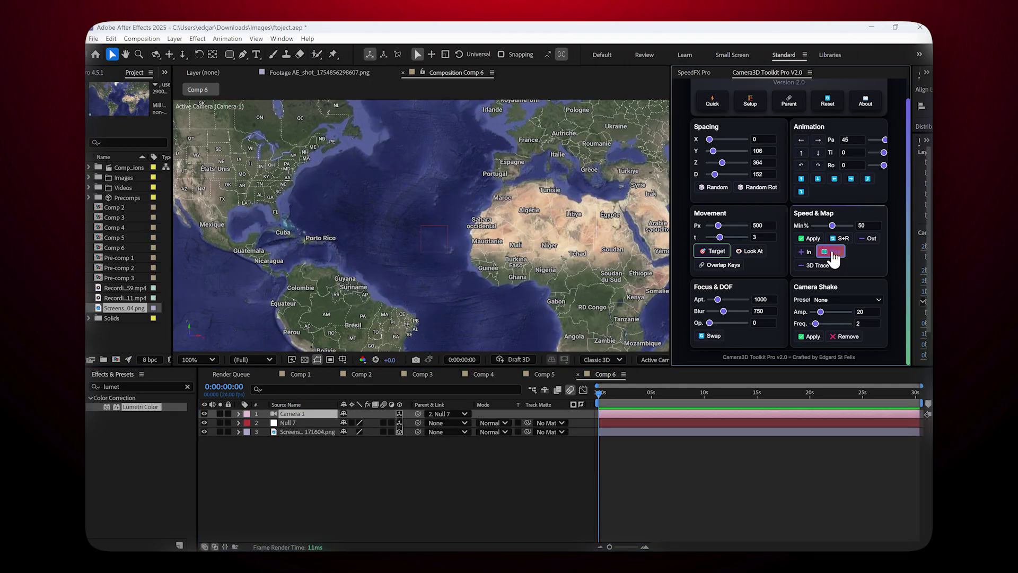
# Create a map target null and add Target camera moves to Türkiye and to the area around the United Kingdom.
pyautogui.click(832, 253)
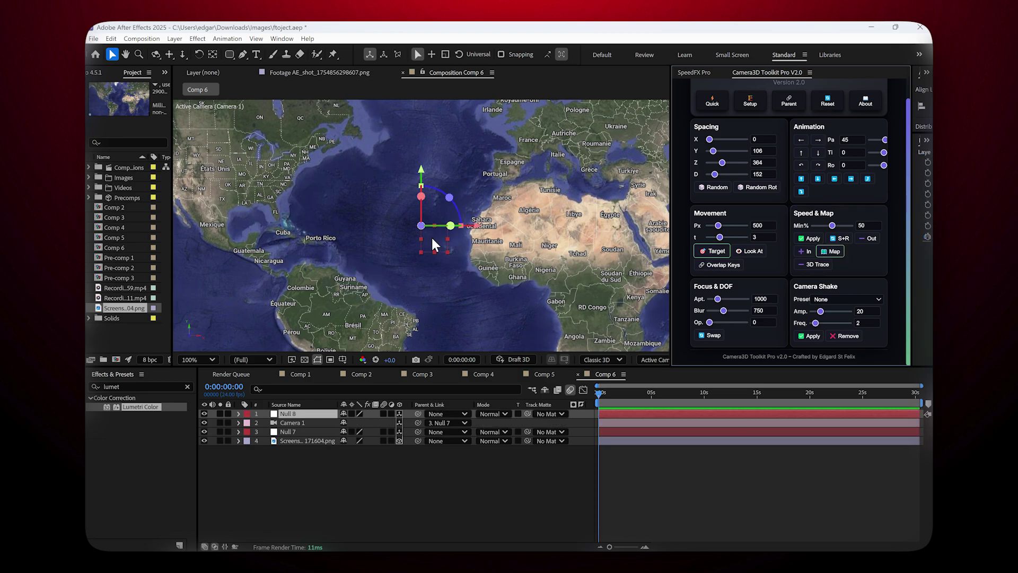
pyautogui.click(713, 252)
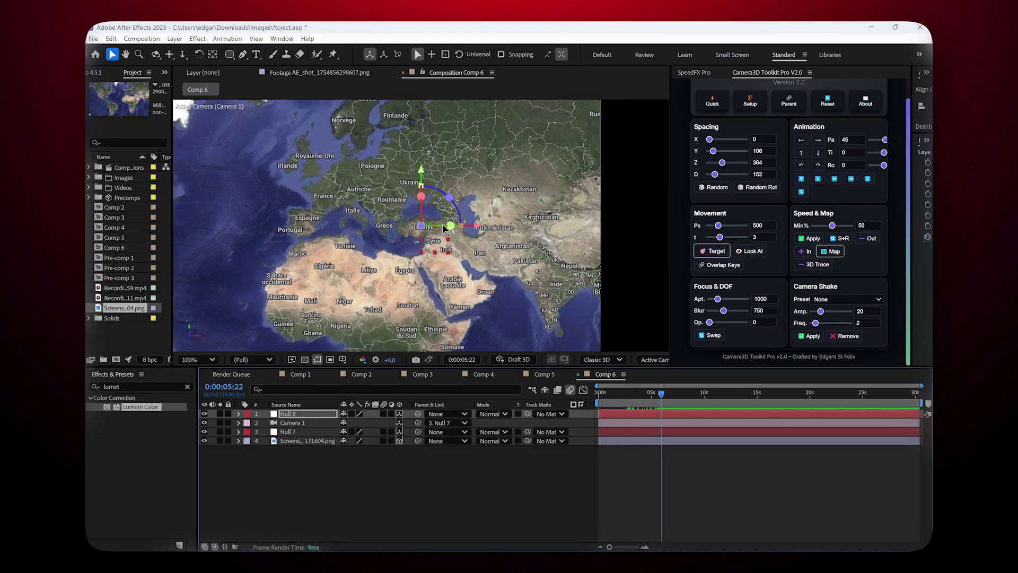
pyautogui.moveTo(661, 394); pyautogui.dragTo(696, 403)
pyautogui.moveTo(422, 226); pyautogui.dragTo(313, 154)
pyautogui.click(712, 251)
# Add a third Target camera move at 0:00:12:12, with the target null over the northeastern United States, and scrub back near the start.
pyautogui.moveTo(695, 394); pyautogui.dragTo(731, 394)
pyautogui.moveTo(428, 241); pyautogui.dragTo(262, 334)
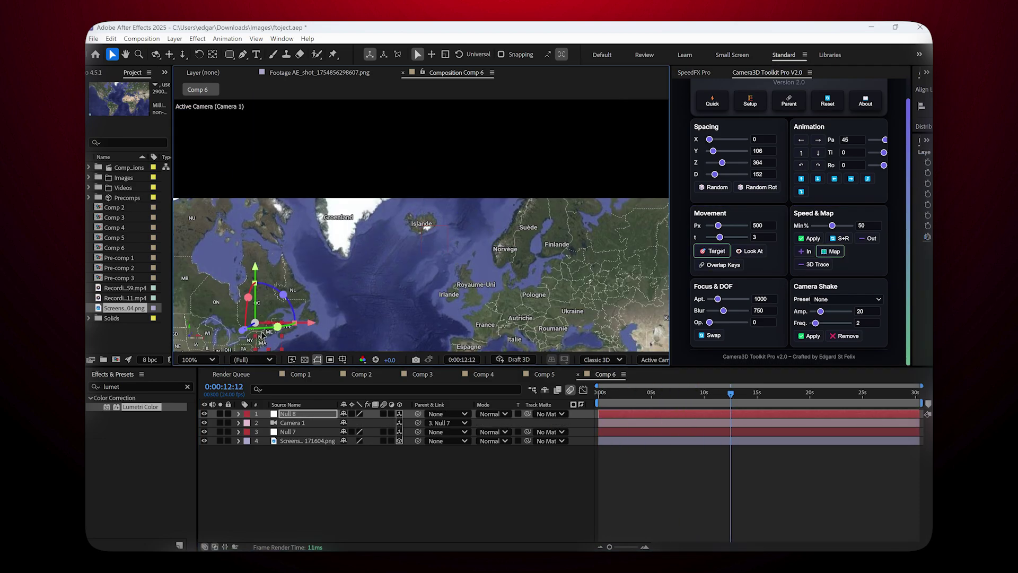
pyautogui.moveTo(731, 394); pyautogui.dragTo(607, 393)
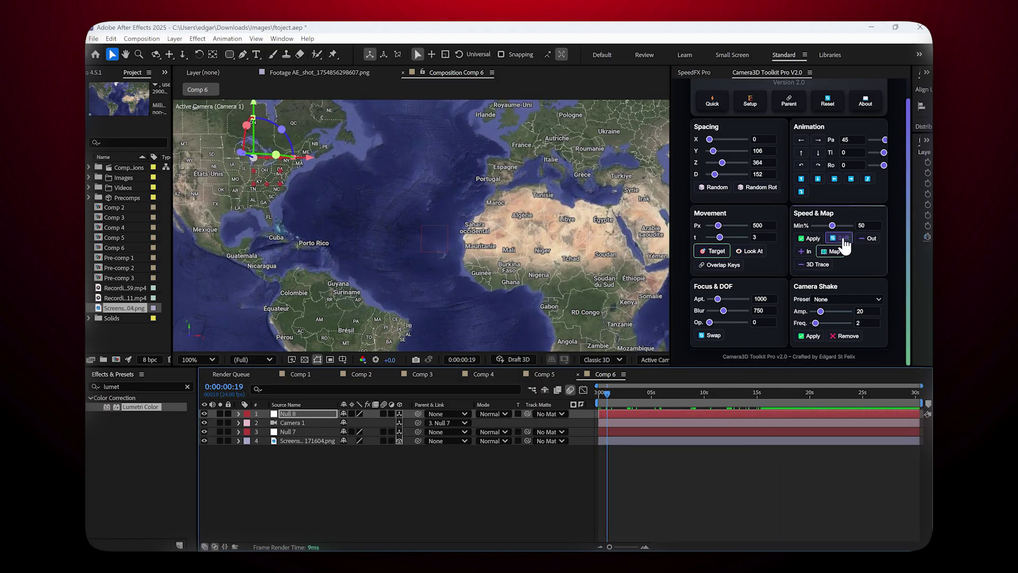
# Apply the S+R scale and rotation adjustment to the Null 7 camera controller.
pyautogui.click(299, 433)
pyautogui.click(843, 239)
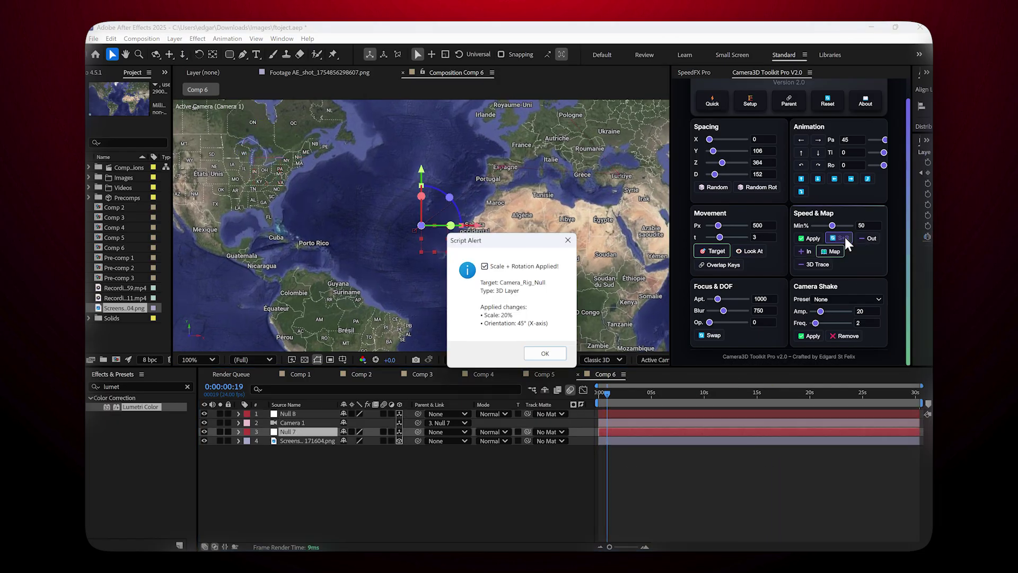
pyautogui.click(544, 352)
# Increase the focus blur to 902 and preview the map animation from the start.
pyautogui.moveTo(607, 393); pyautogui.dragTo(670, 394)
pyautogui.moveTo(724, 310); pyautogui.dragTo(727, 311)
pyautogui.moveTo(670, 393); pyautogui.dragTo(599, 394)
pyautogui.click(690, 474)
pyautogui.press('space')
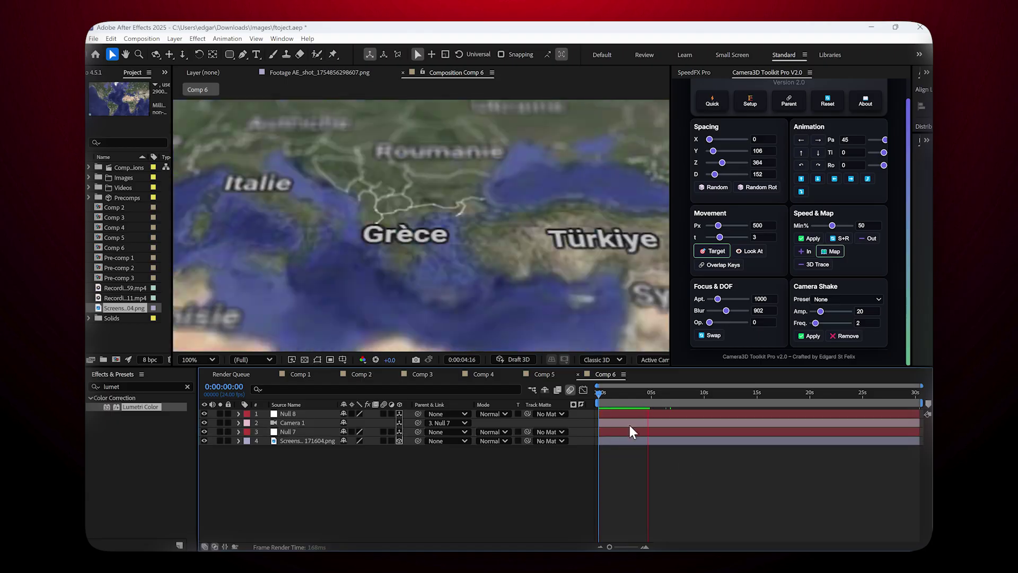
pyautogui.press('space')
# Reveal the Position keyframes of Null 7, check their spacing along the timeline and preview the whole map animation.
pyautogui.click(629, 431)
pyautogui.press('u')
pyautogui.keyDown('alt'); pyautogui.scroll(4, 628, 444); pyautogui.keyUp('alt')
pyautogui.click(884, 441)
pyautogui.keyDown('alt'); pyautogui.scroll(-4, 883, 443); pyautogui.keyUp('alt')
pyautogui.click(750, 441)
pyautogui.moveTo(663, 394); pyautogui.dragTo(598, 394)
pyautogui.click(656, 463)
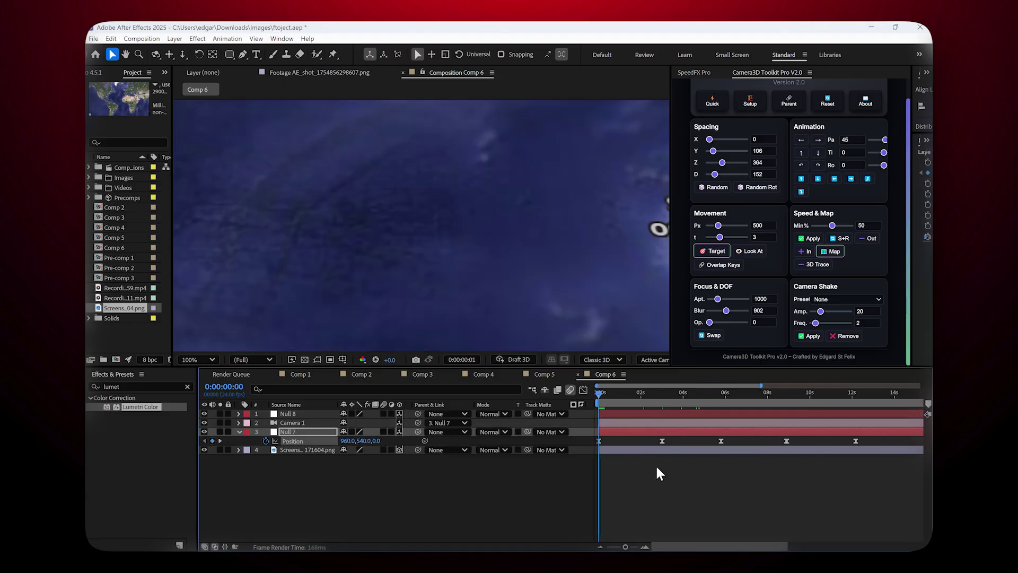
pyautogui.press('space')
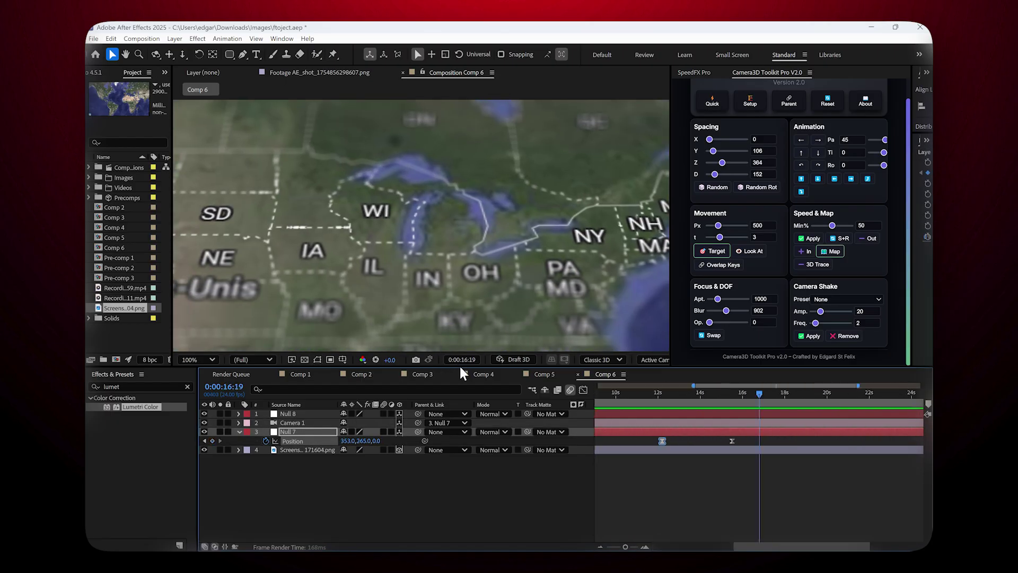
# Generate a 3D trace line along the path of Null 7 and preview it from the start of the composition.
pyautogui.click(608, 398)
pyautogui.click(817, 265)
pyautogui.press('space')
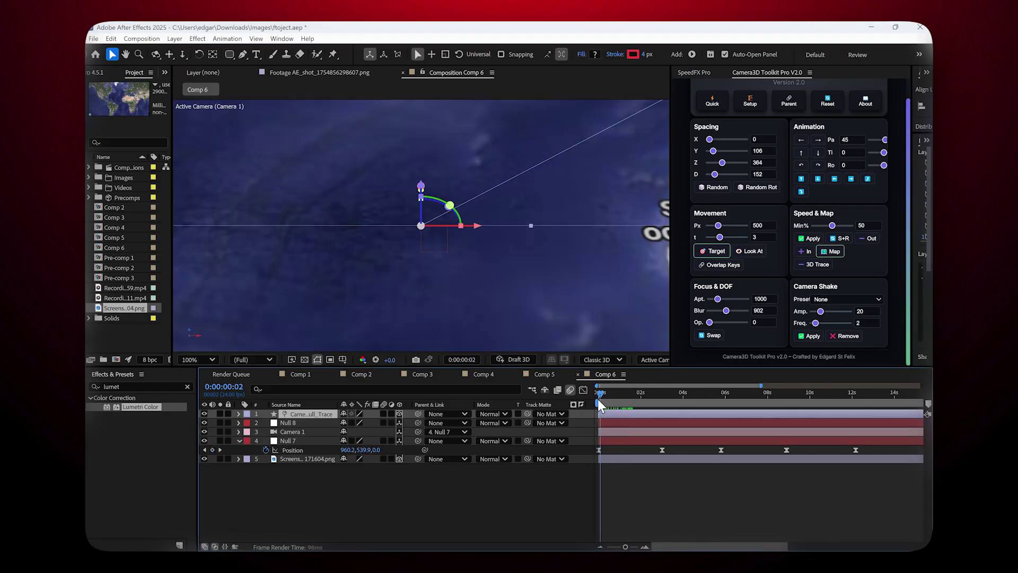
pyautogui.press('space')
# Fit the composition to the viewer and replay the traced map animation from the start.
pyautogui.scroll(-6, 444, 288)
pyautogui.hotkey('alt', '/')
pyautogui.moveTo(729, 394); pyautogui.dragTo(599, 397)
pyautogui.press('space')
pyautogui.press('space')
pyautogui.click(198, 360)
pyautogui.click(211, 164)
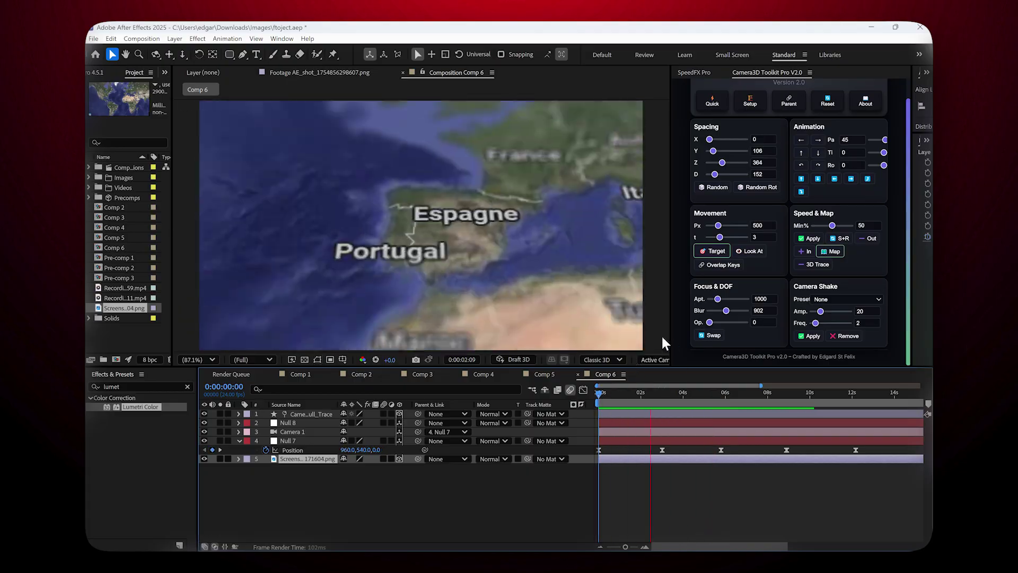
# Go to about 3 seconds, bring the trace layer's properties into view and open its shape stroke color.
pyautogui.moveTo(599, 394); pyautogui.dragTo(665, 398)
pyautogui.click(895, 27)
pyautogui.click(728, 62)
pyautogui.click(895, 27)
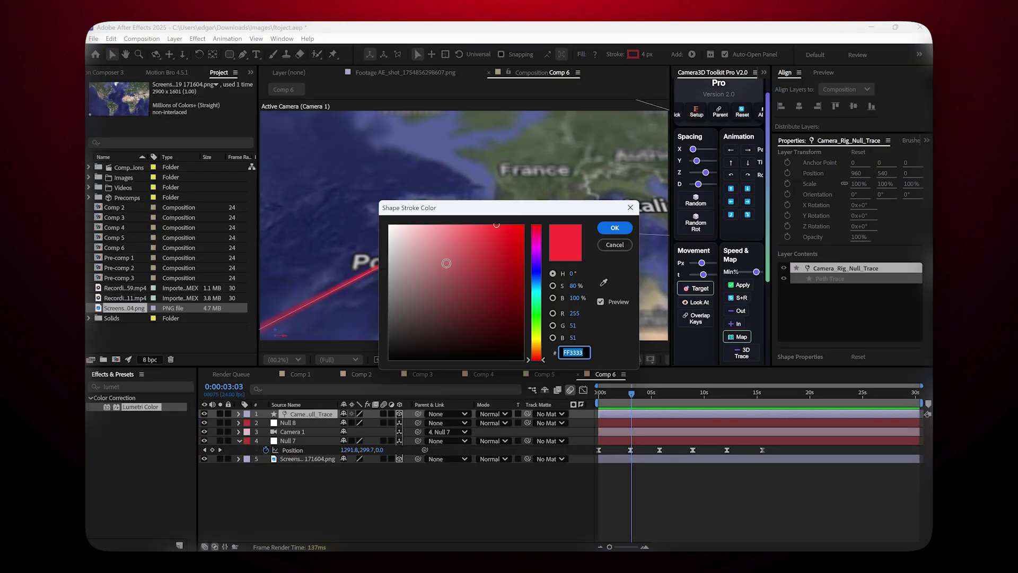